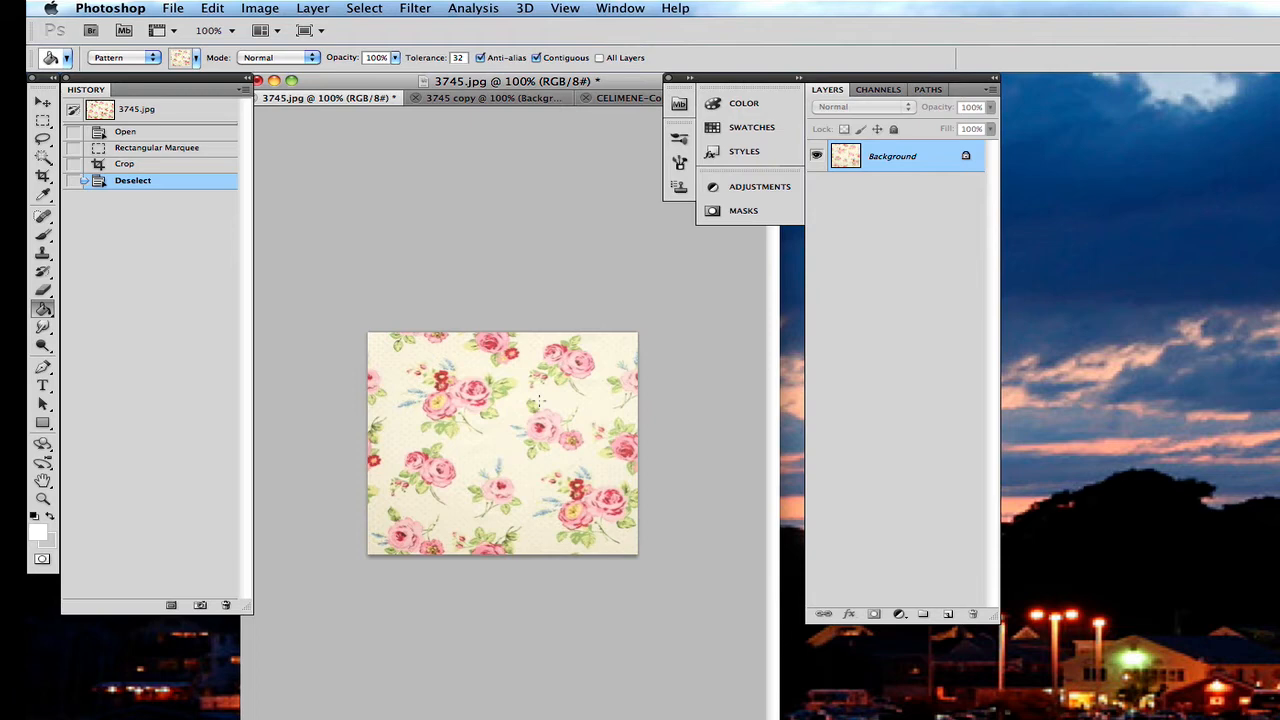
Switch to the CELIMENE-Color3.tif document and set the Paint Bucket to fill with the last floral rose pattern
click(463, 98)
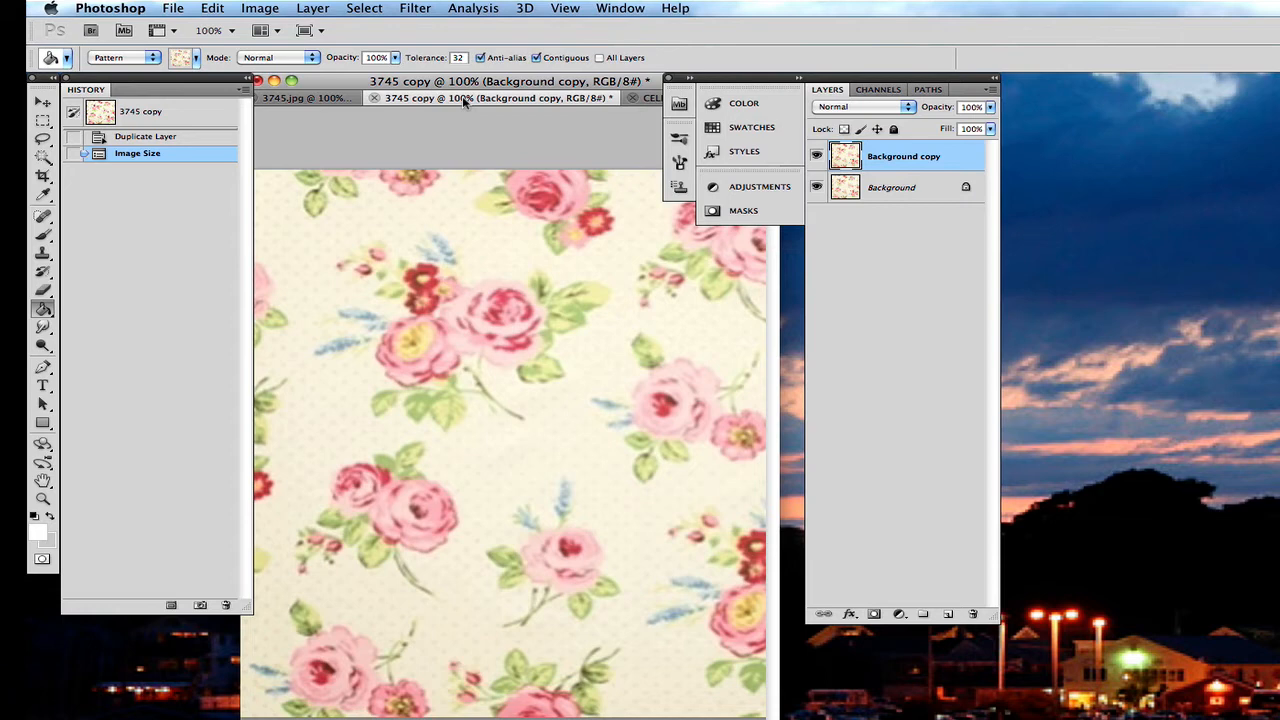
click(652, 98)
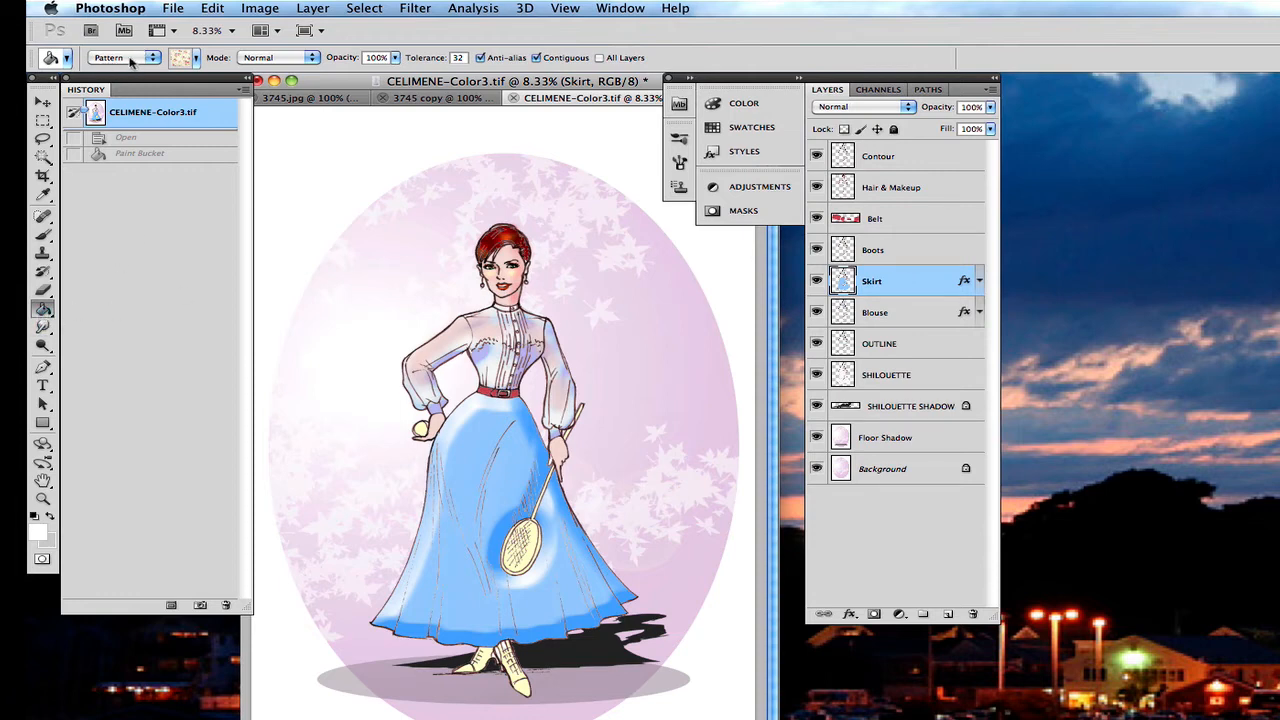
click(68, 60)
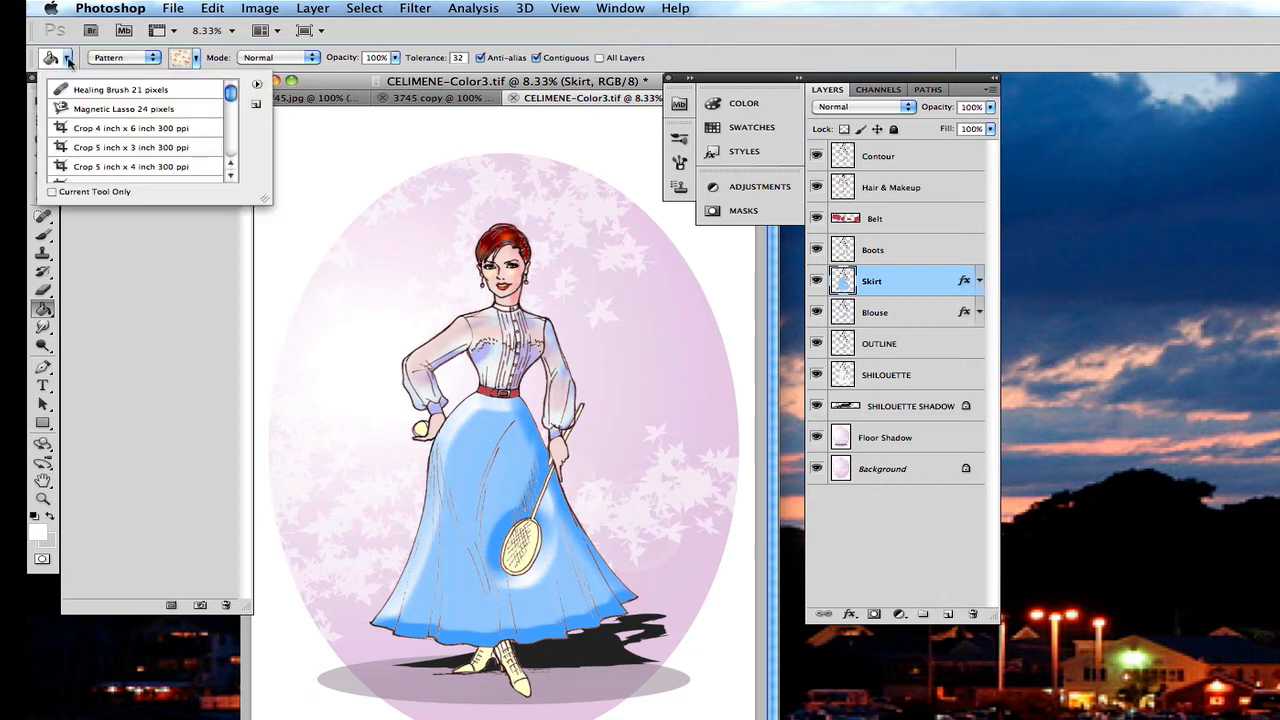
click(68, 60)
click(154, 60)
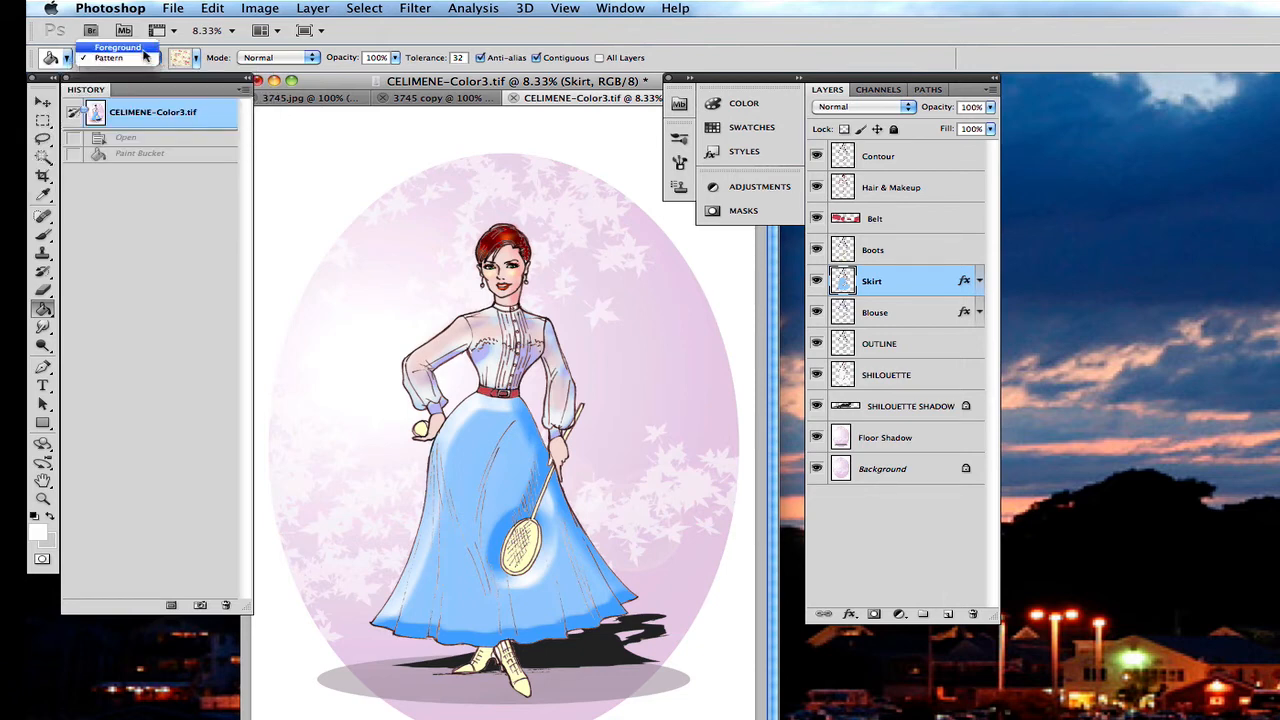
click(140, 48)
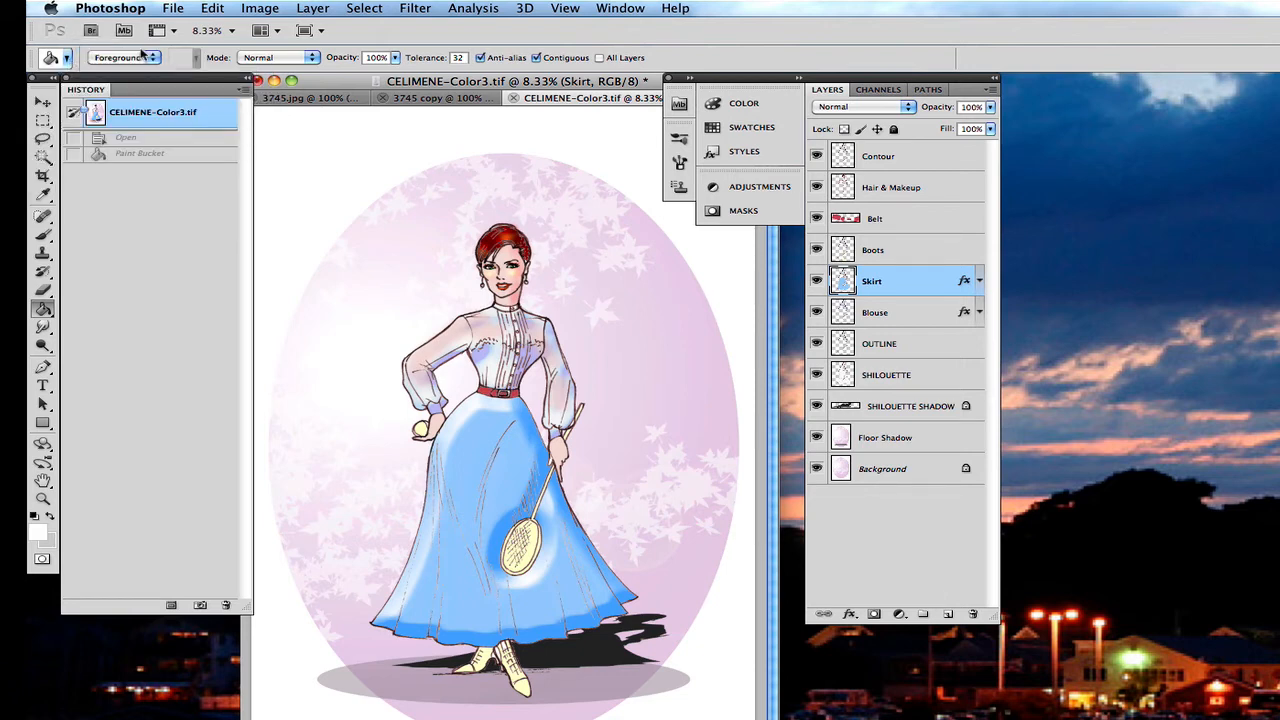
click(150, 60)
click(147, 71)
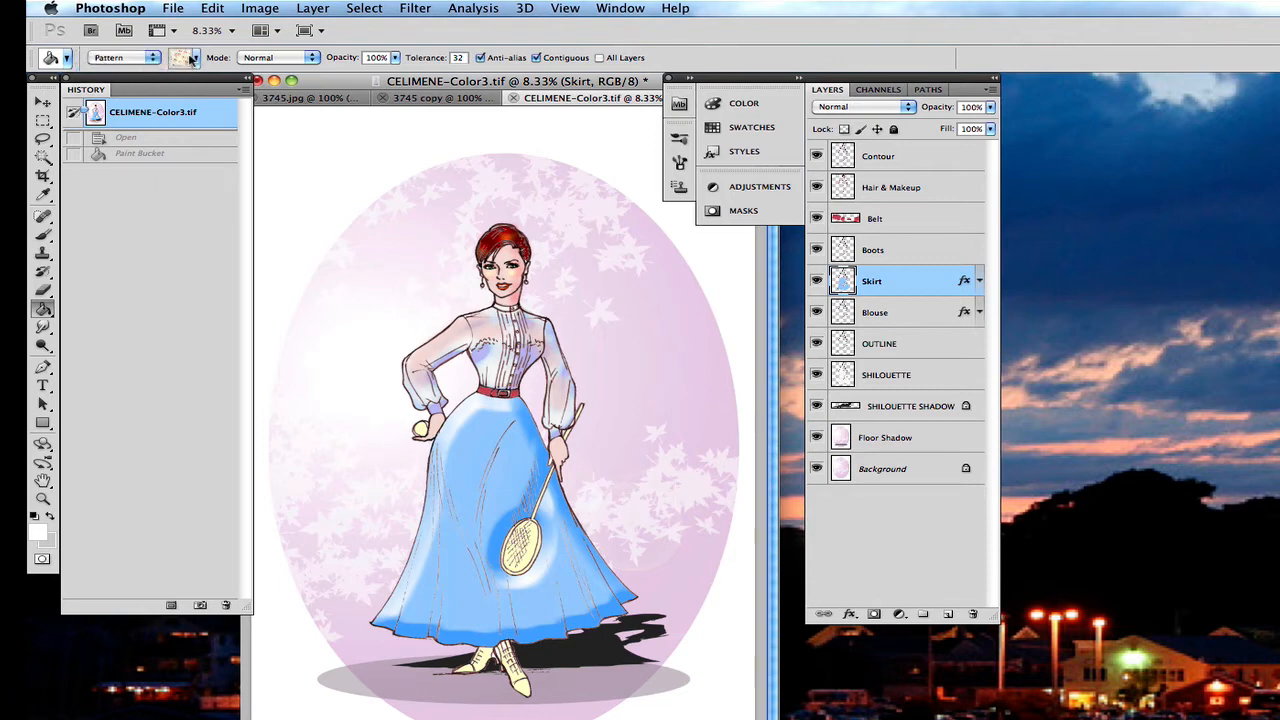
click(192, 60)
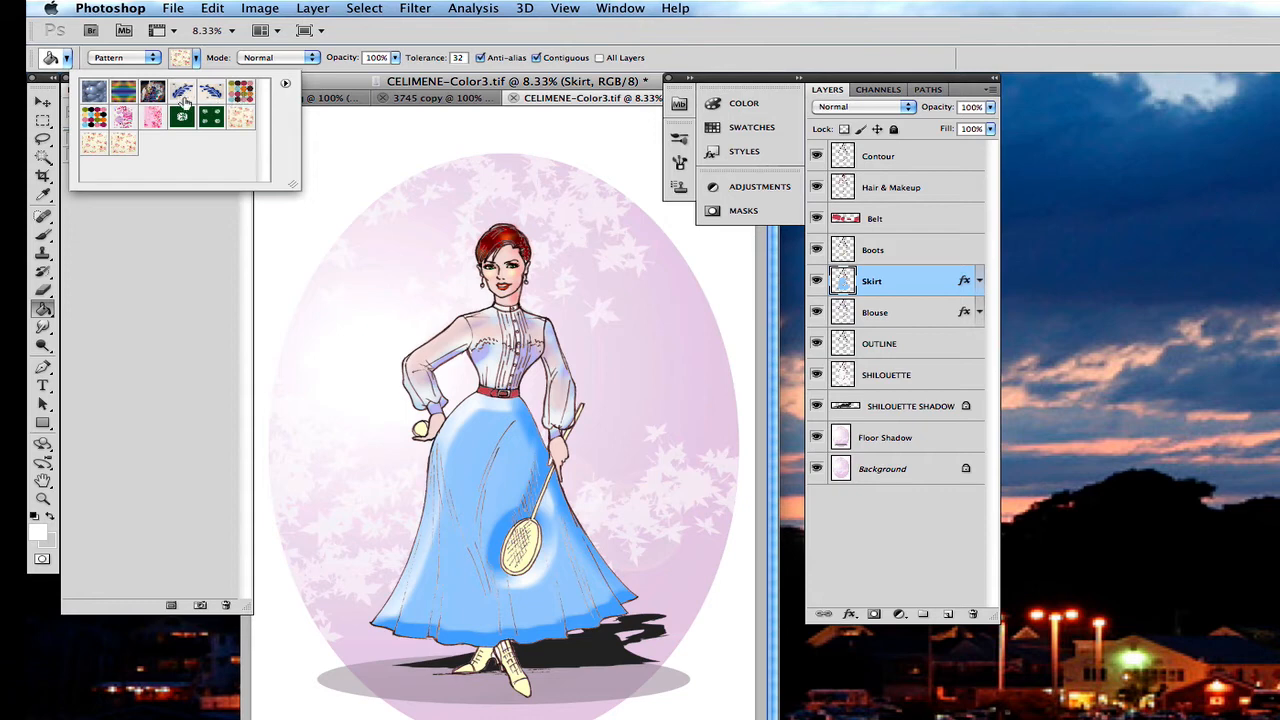
click(125, 147)
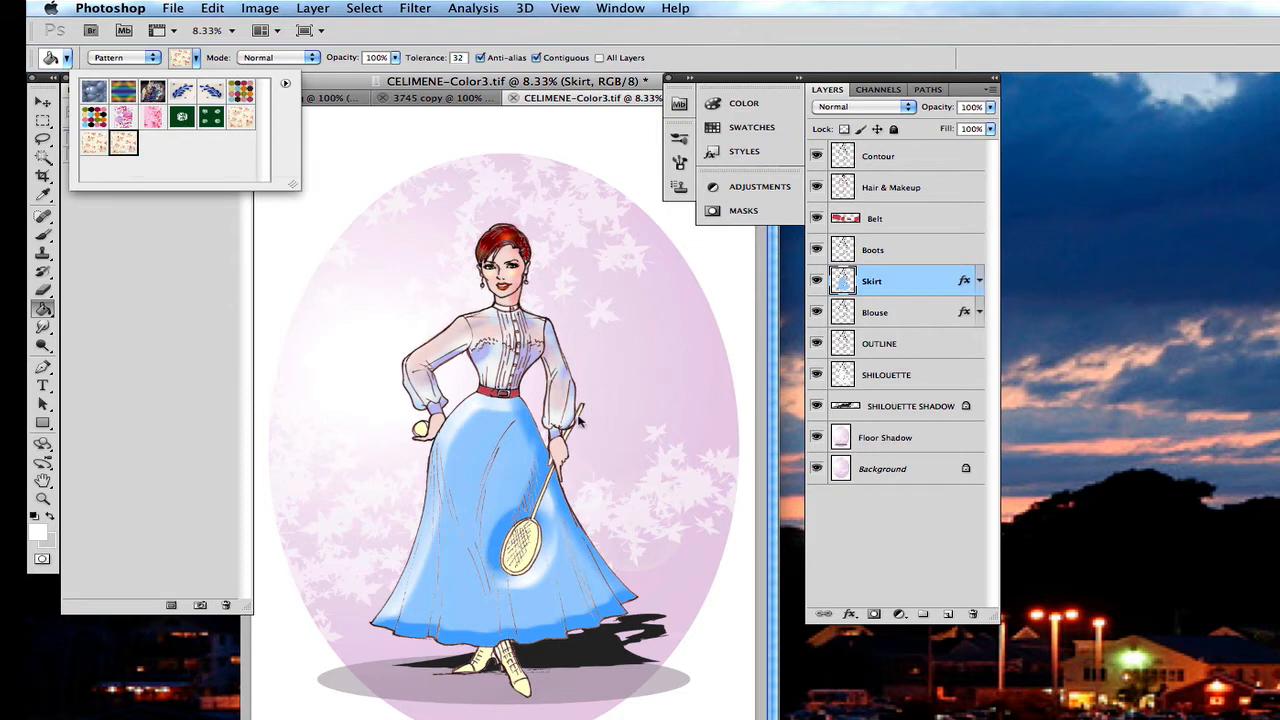
Try filling the skirt on the Skirt layer with the floral pattern, and revert the document to its opened state
click(483, 441)
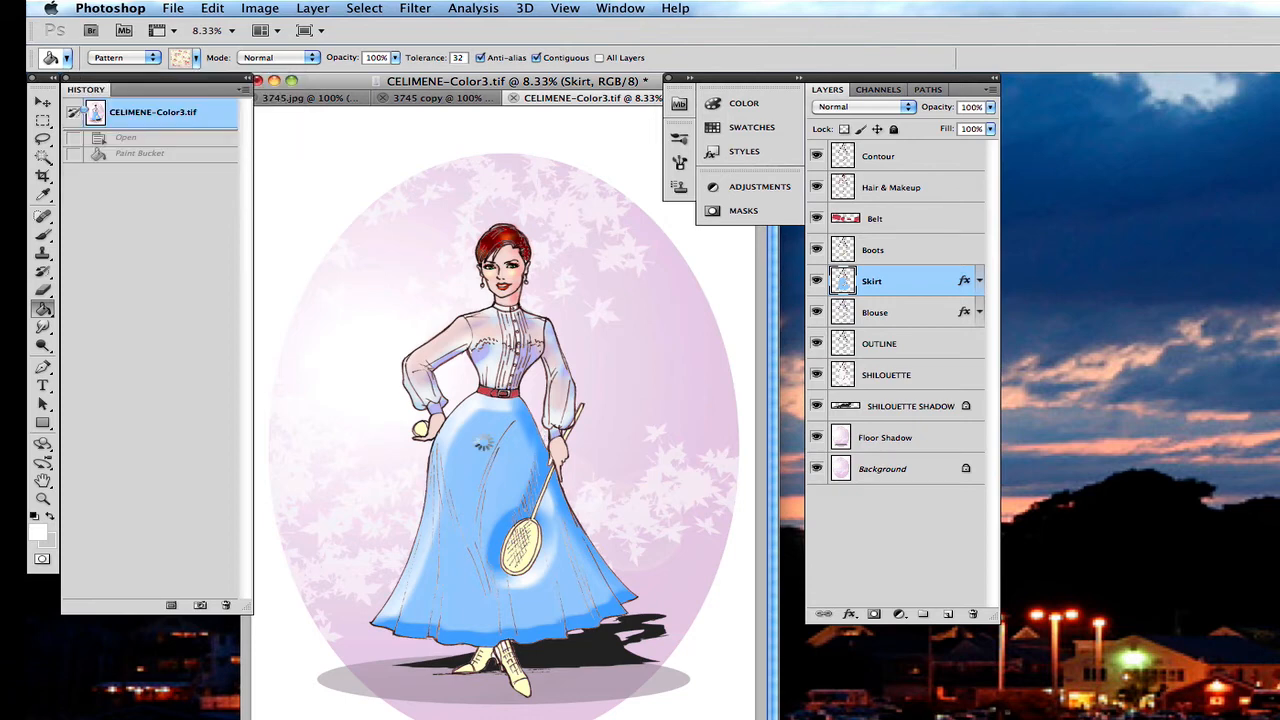
click(482, 440)
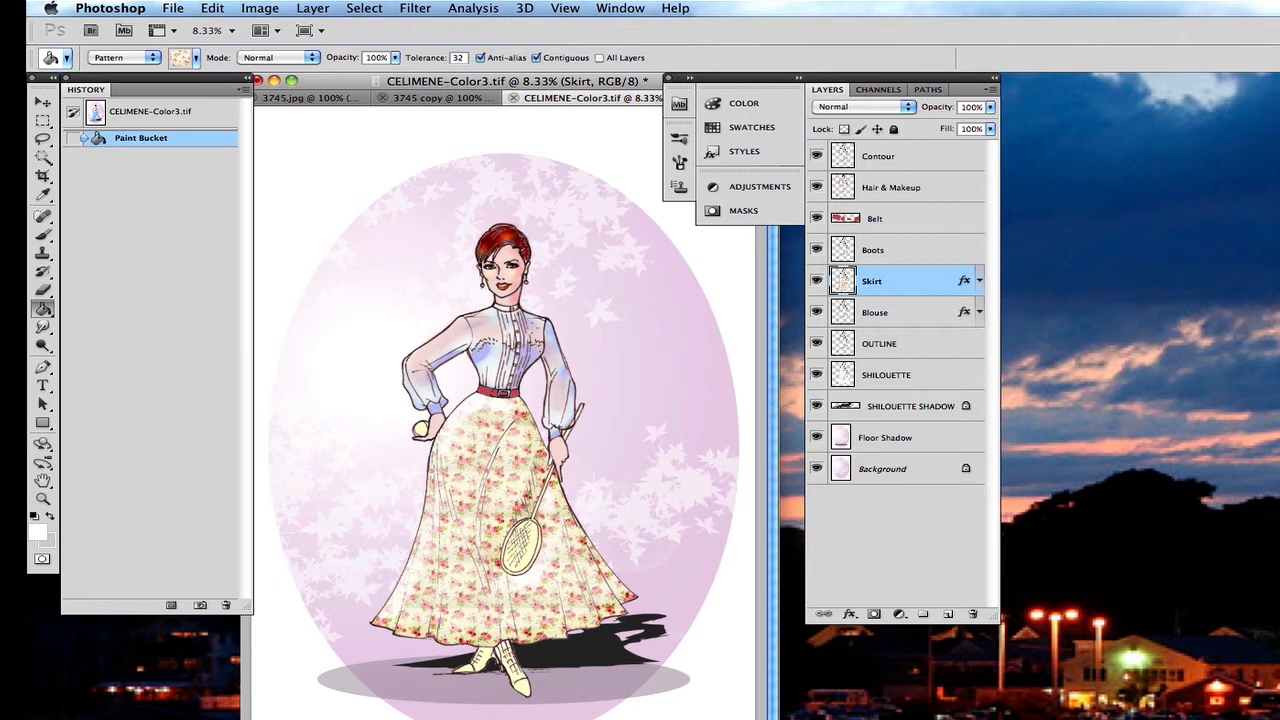
click(190, 118)
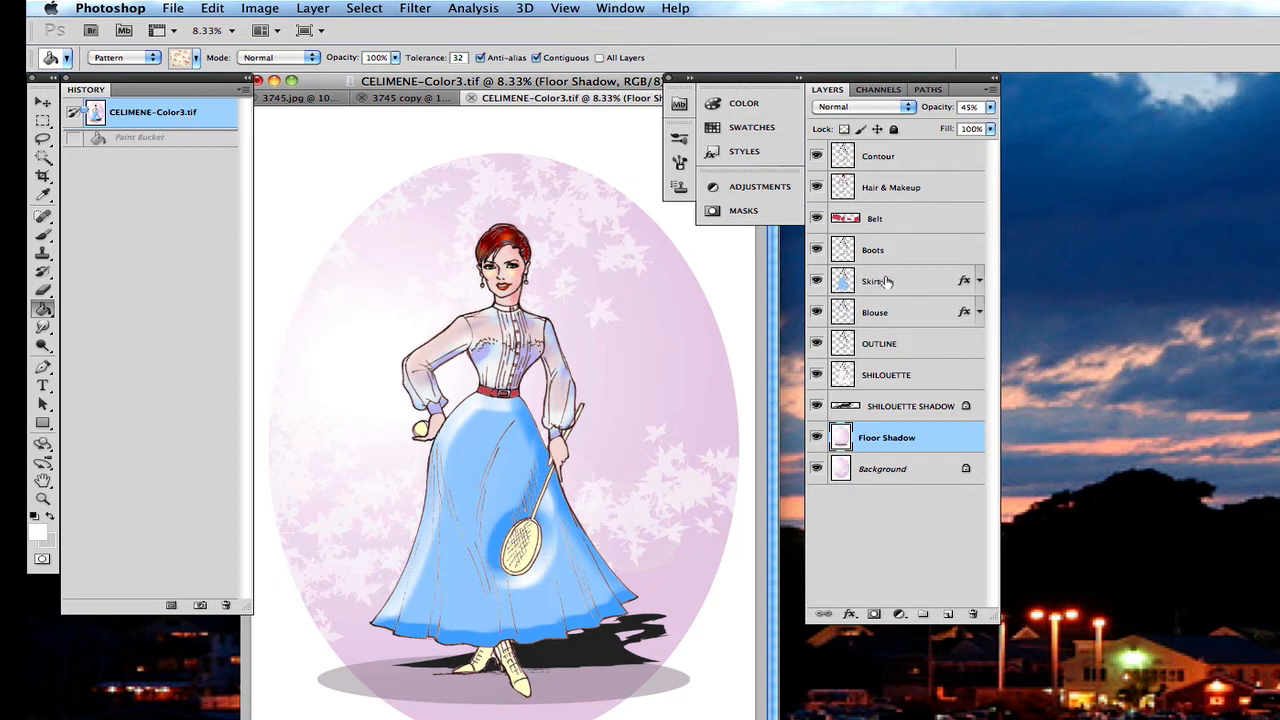
Duplicate the OUTLINE layer as SKIRT OVERLAY and move the copy directly above the Skirt layer
click(905, 343)
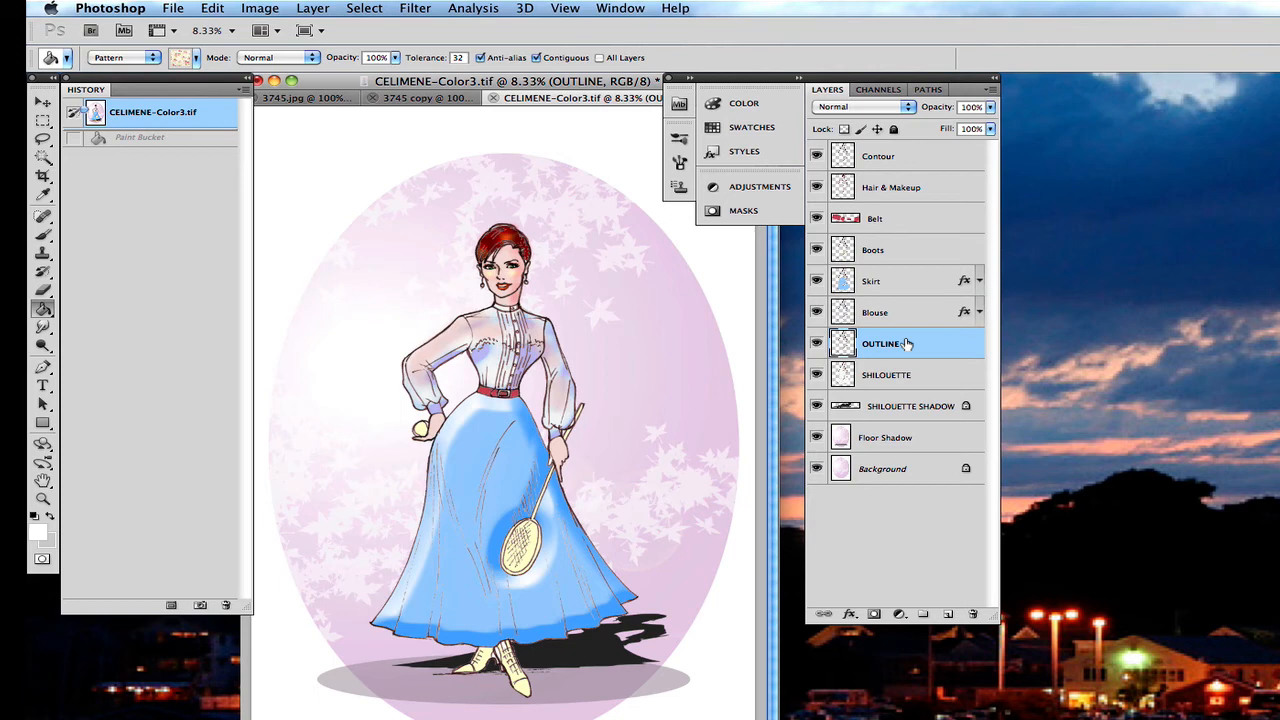
right_click(906, 343)
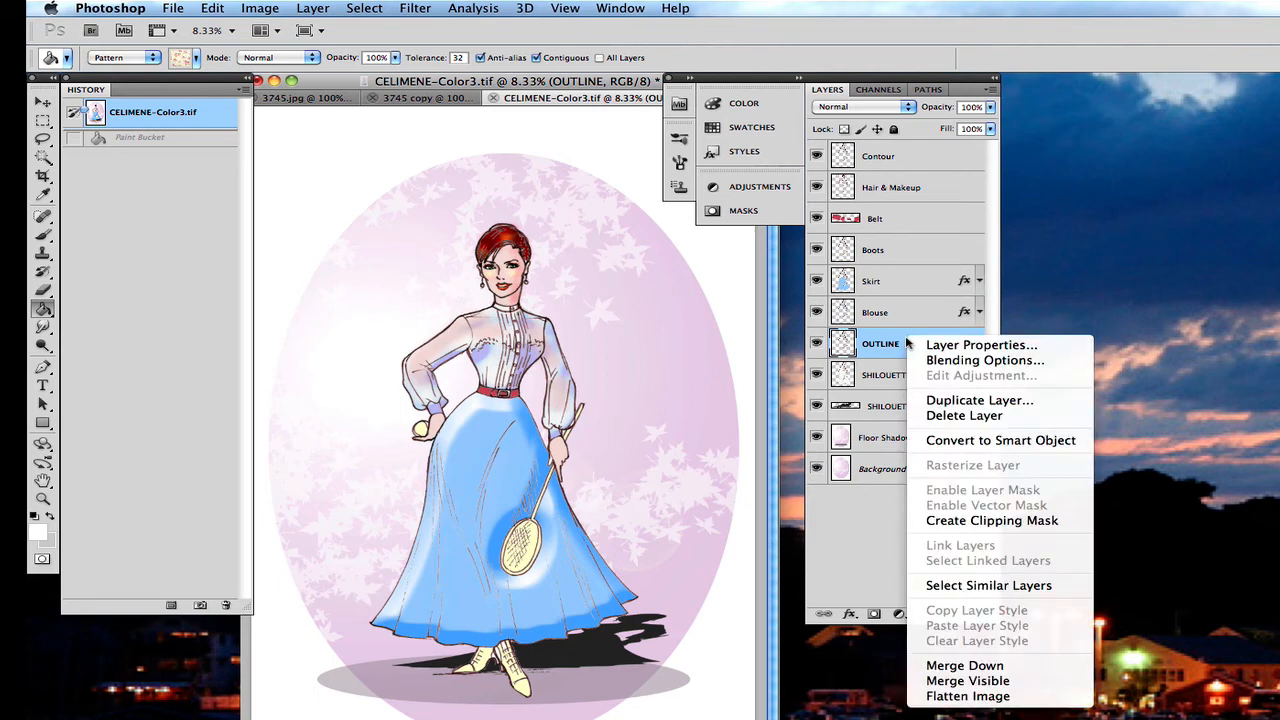
click(930, 400)
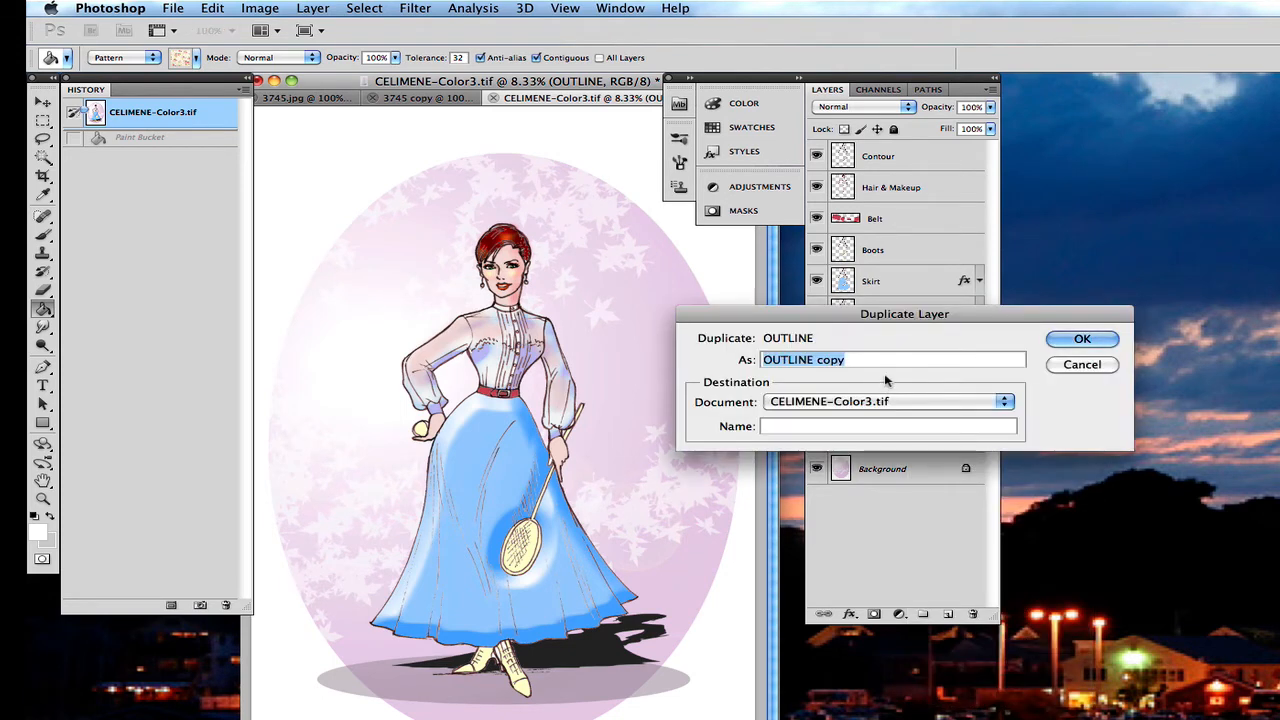
text(SKI)
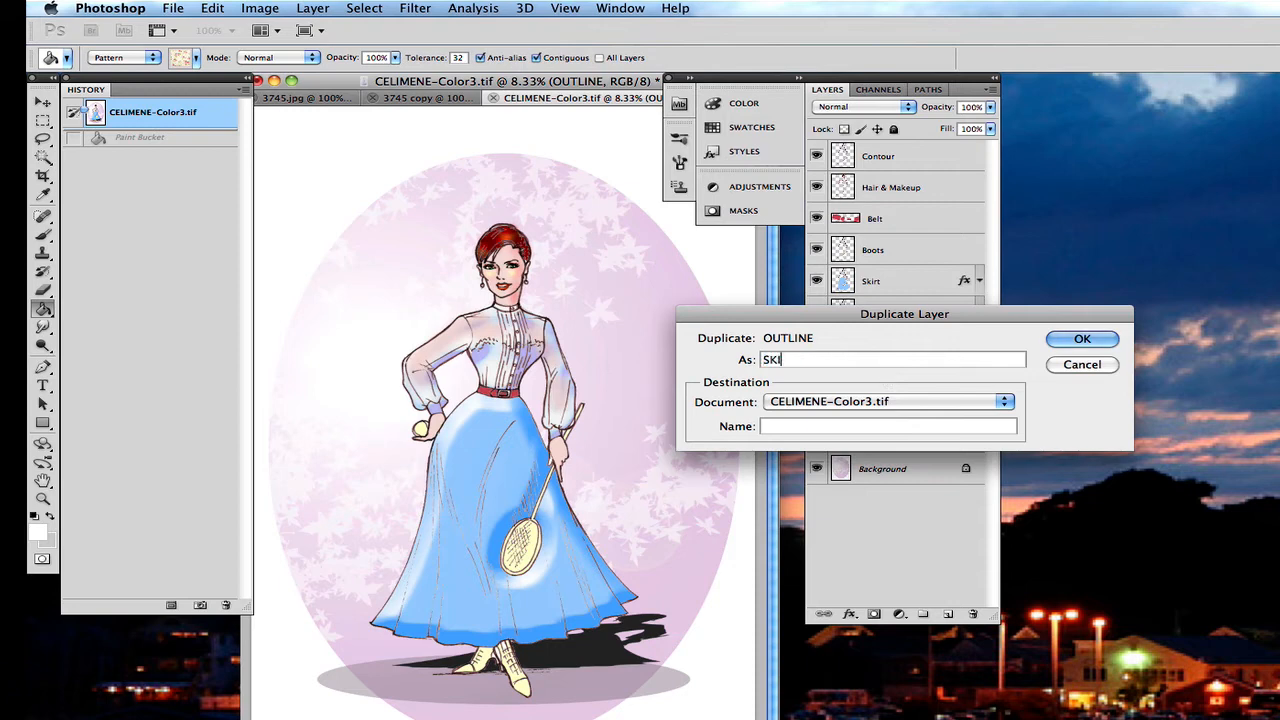
text(RT OVERLAY)
click(1070, 342)
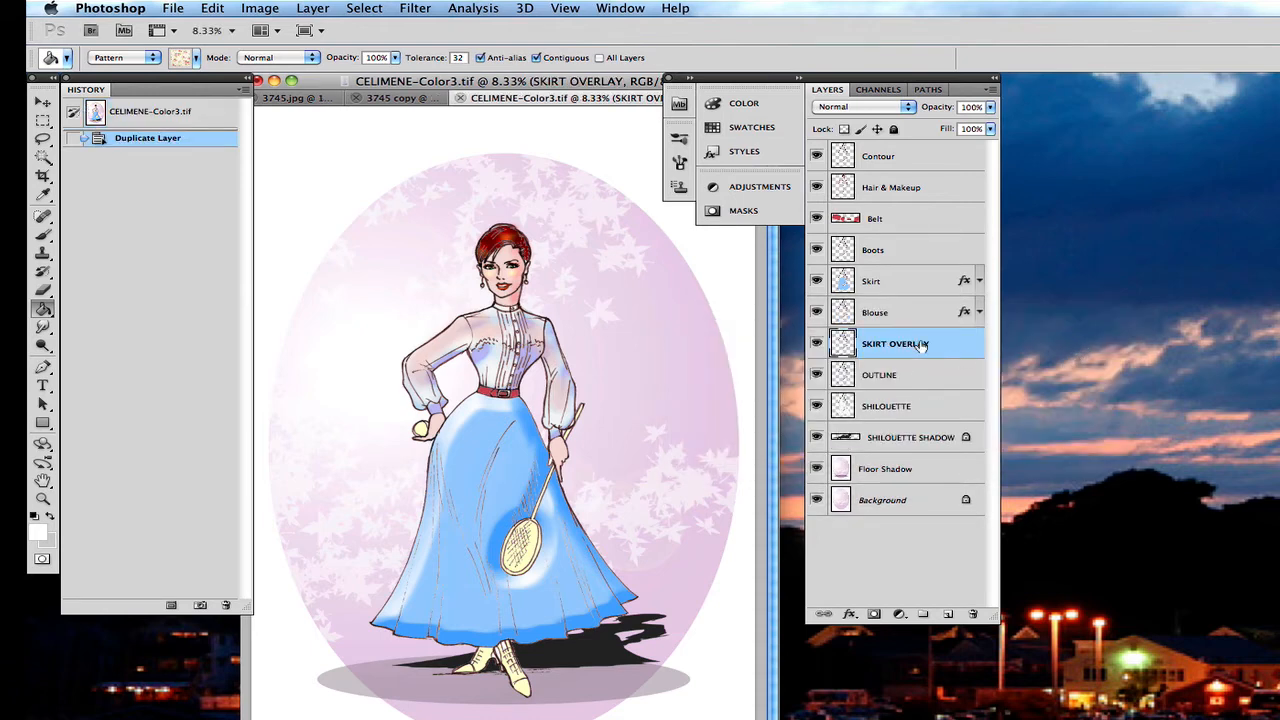
drag(920, 343, 930, 280)
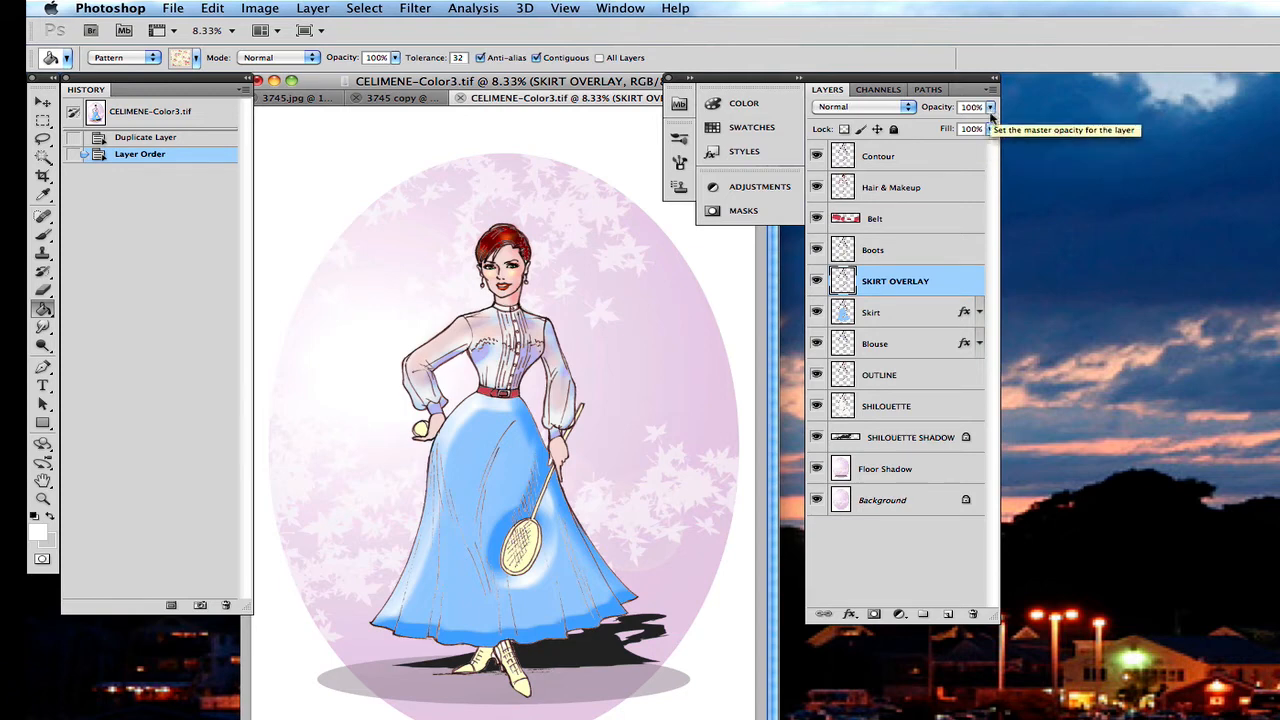
Set the SKIRT OVERLAY layer's opacity to 30% and fill its main skirt area with the floral pattern
click(990, 107)
drag(990, 110, 926, 127)
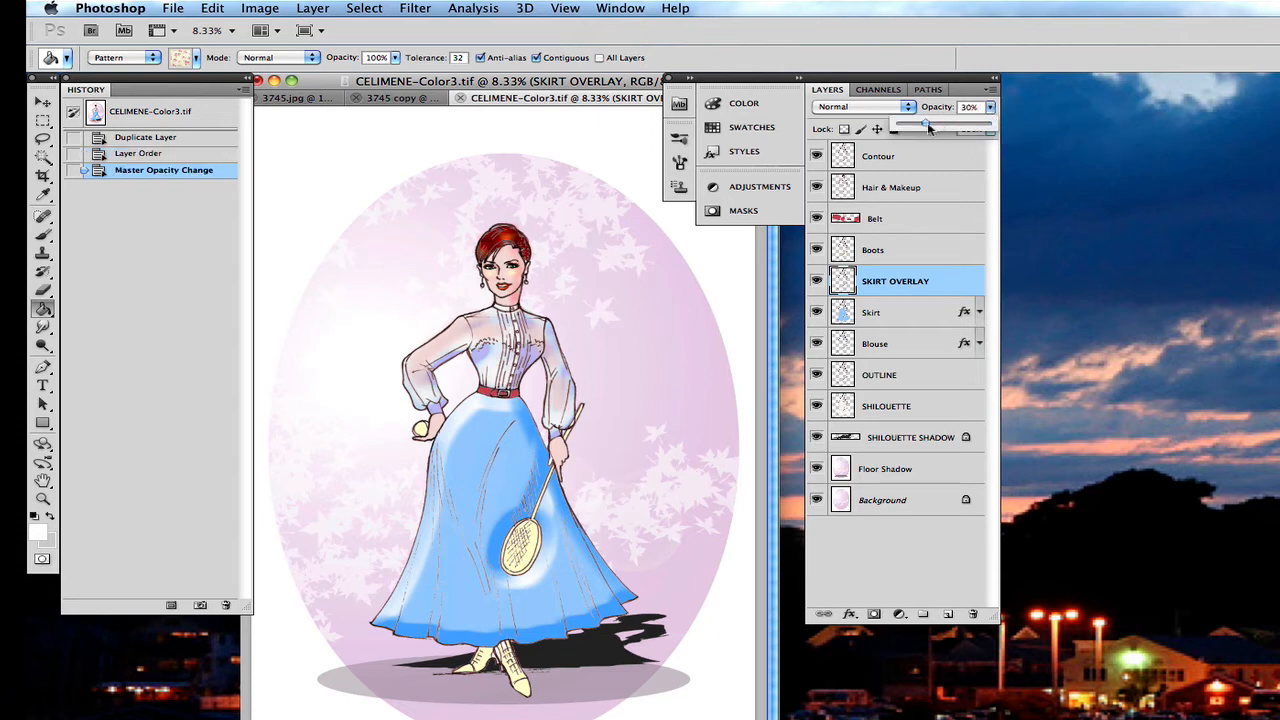
click(942, 275)
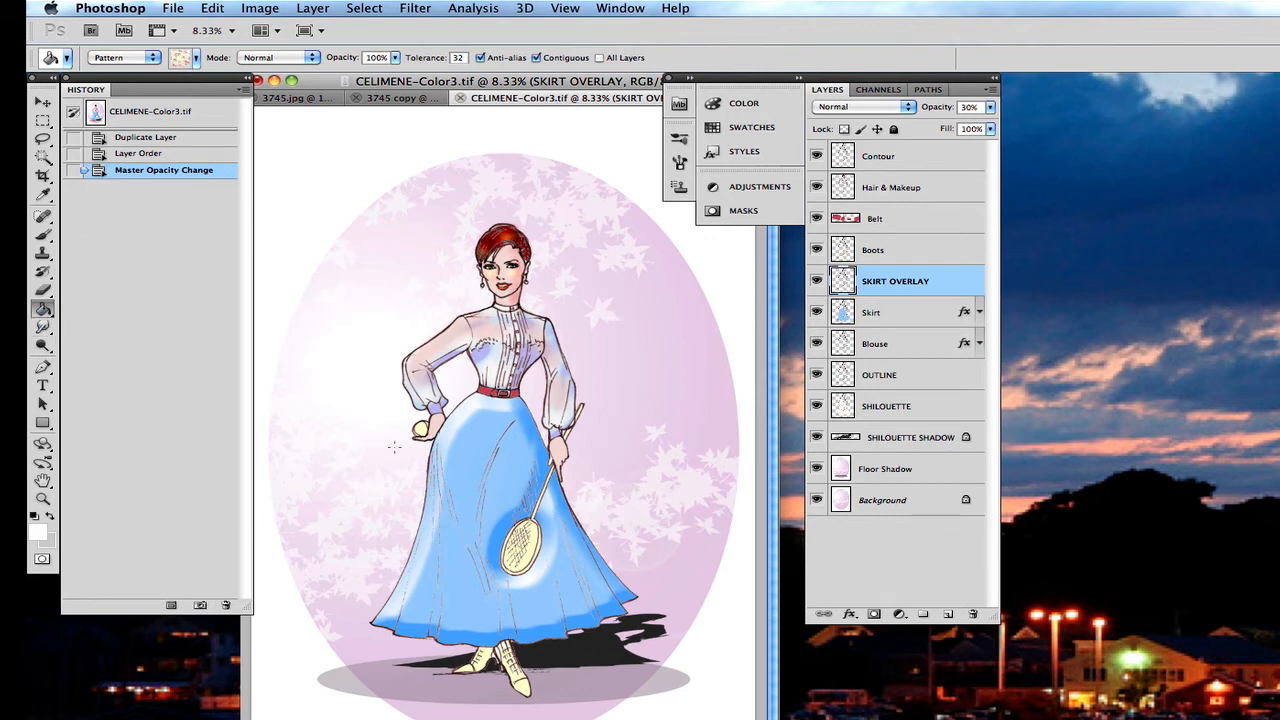
click(474, 446)
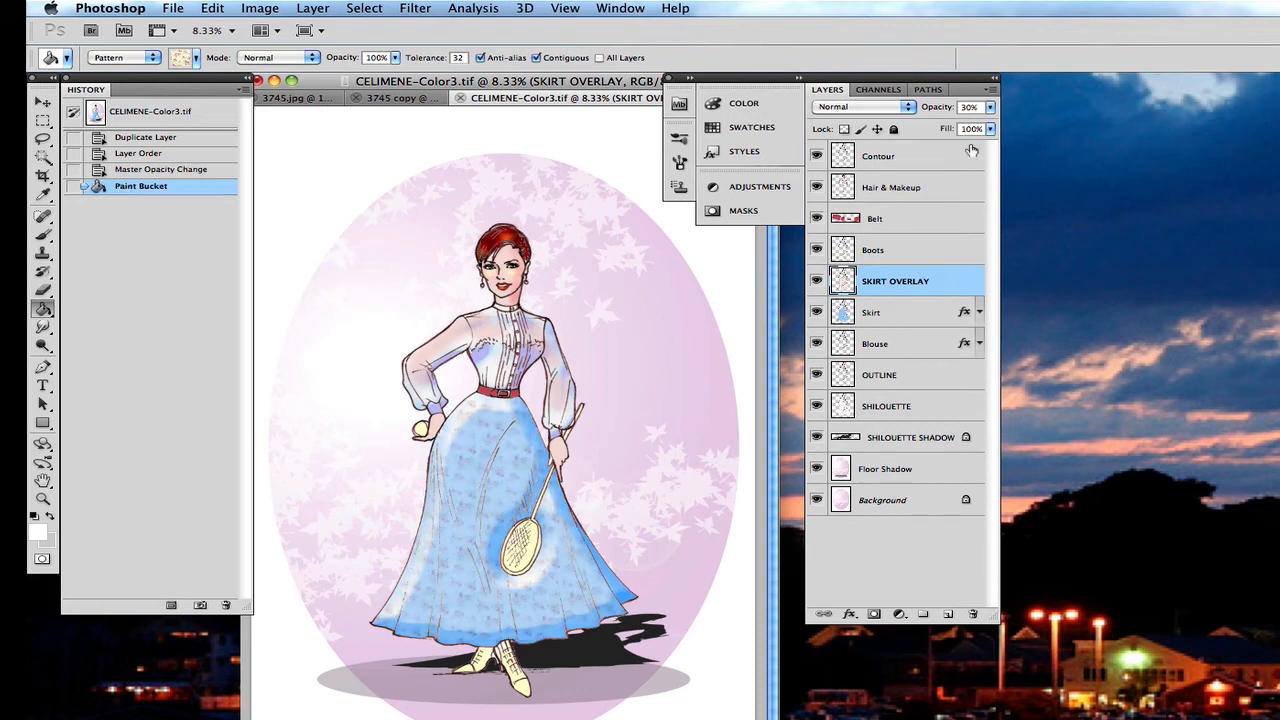
Set the SKIRT OVERLAY opacity to 52% and fill the remaining plain blue fold near the hem with the pattern
click(989, 107)
drag(964, 125, 946, 124)
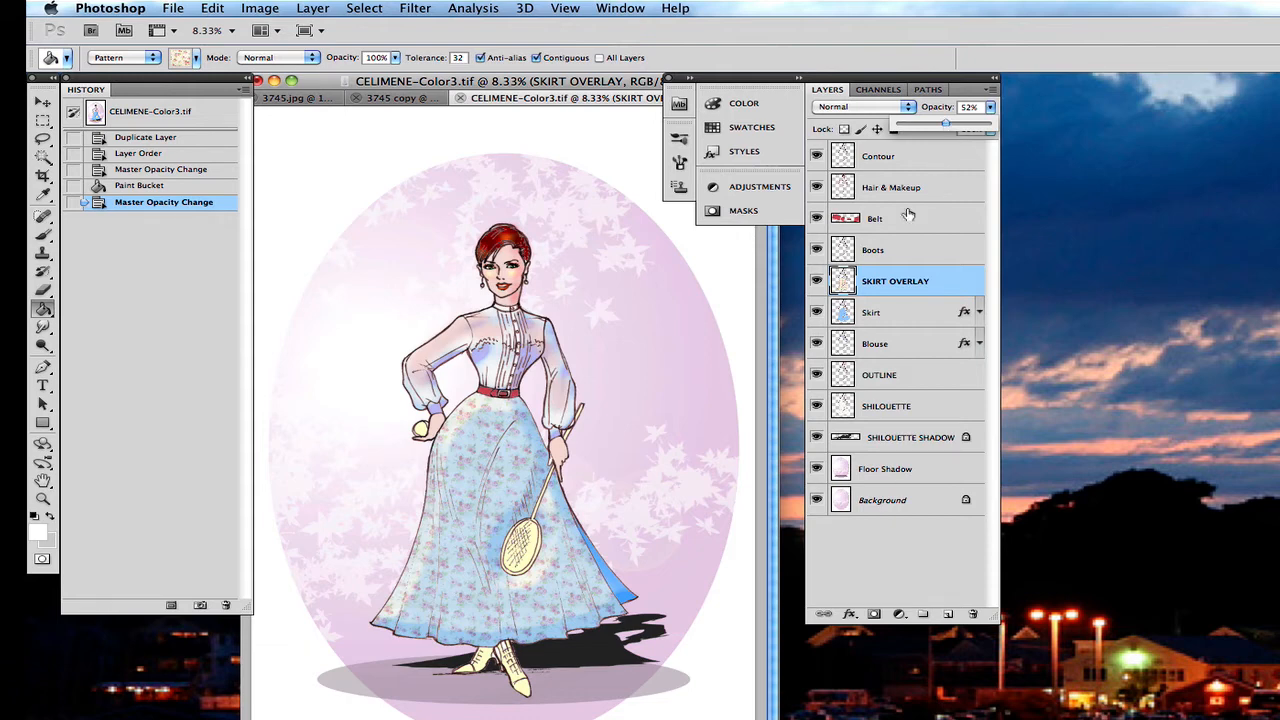
click(43, 311)
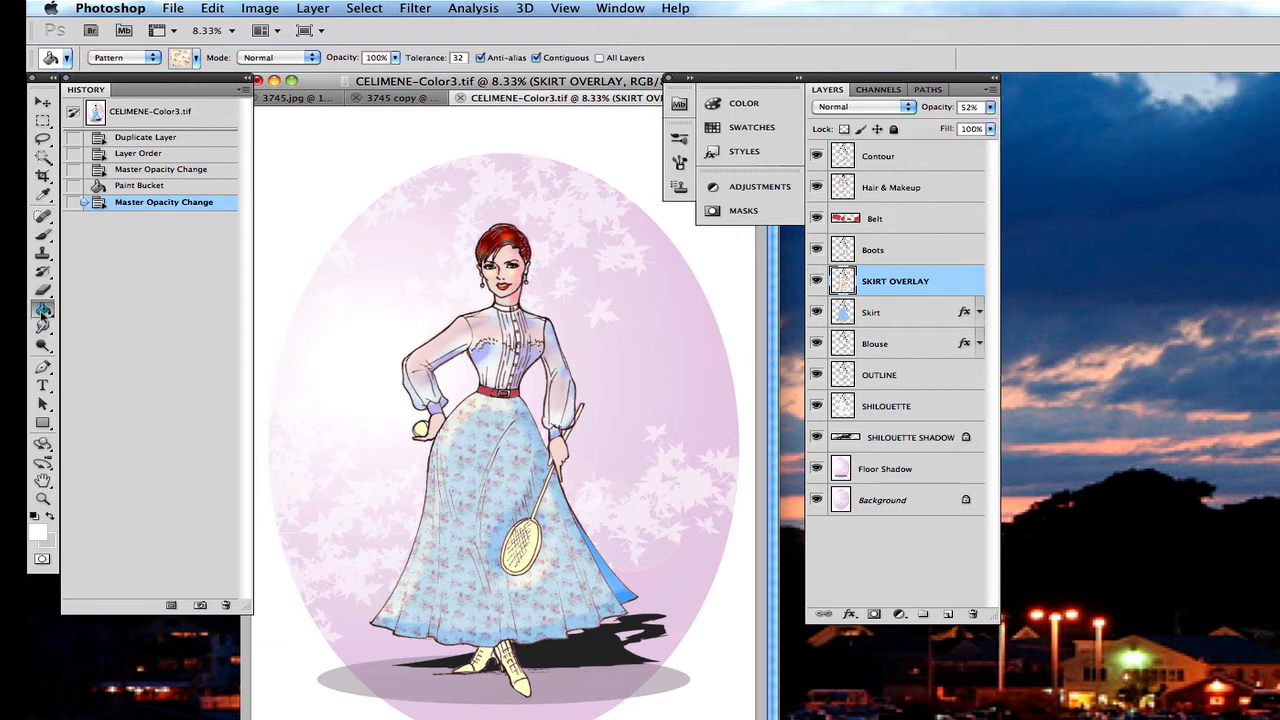
click(628, 596)
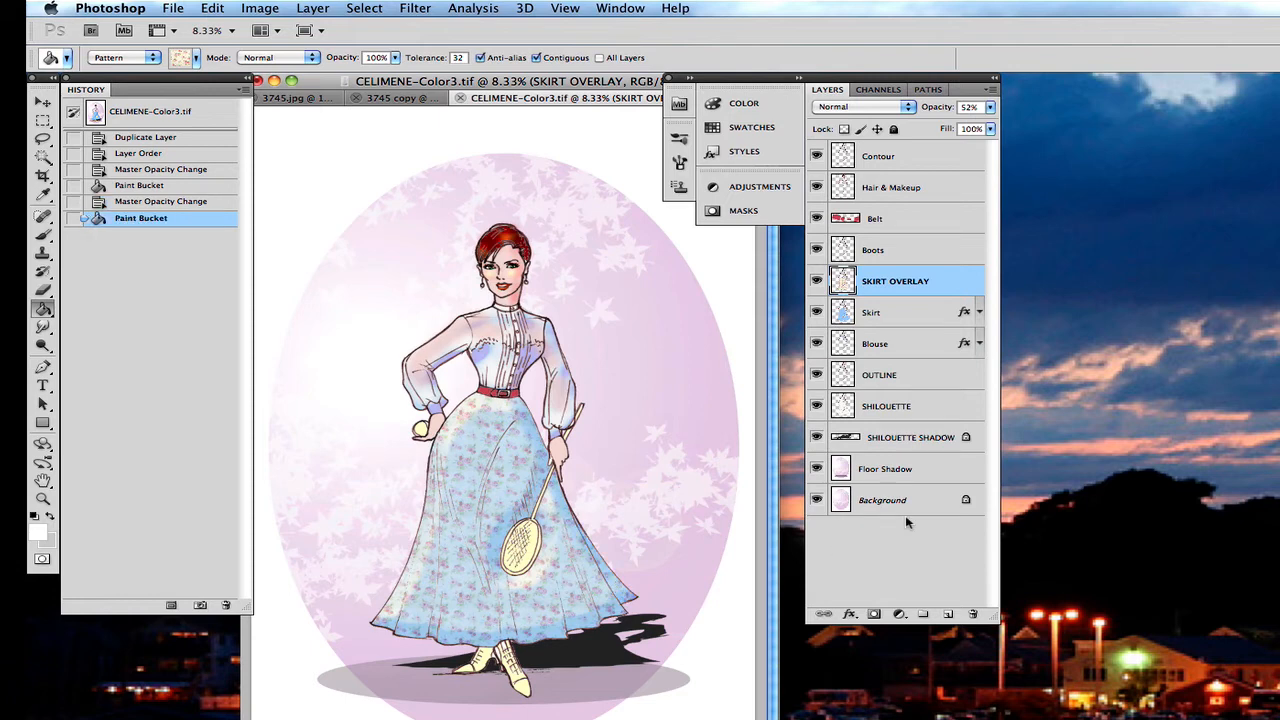
Hide the SKIRT OVERLAY layer, sample the skirt's blue as the foreground colour from the Skirt layer, and activate the Brush tool
click(905, 315)
click(816, 281)
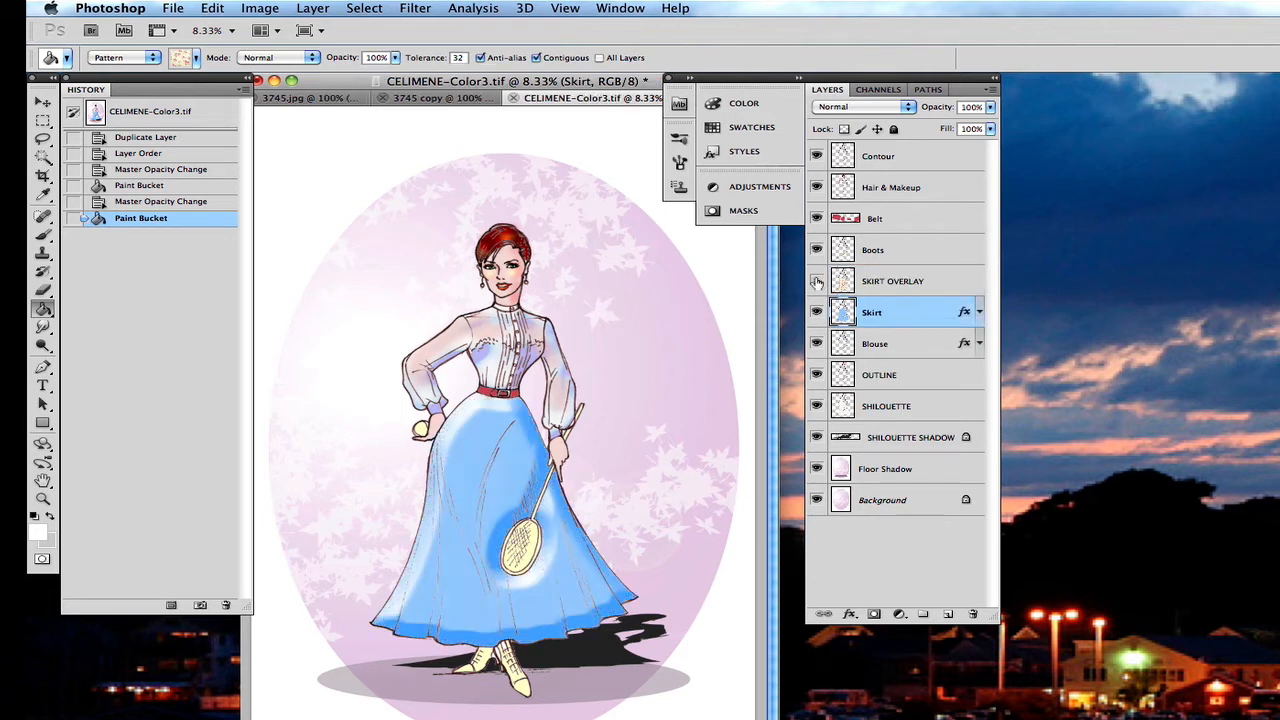
click(44, 195)
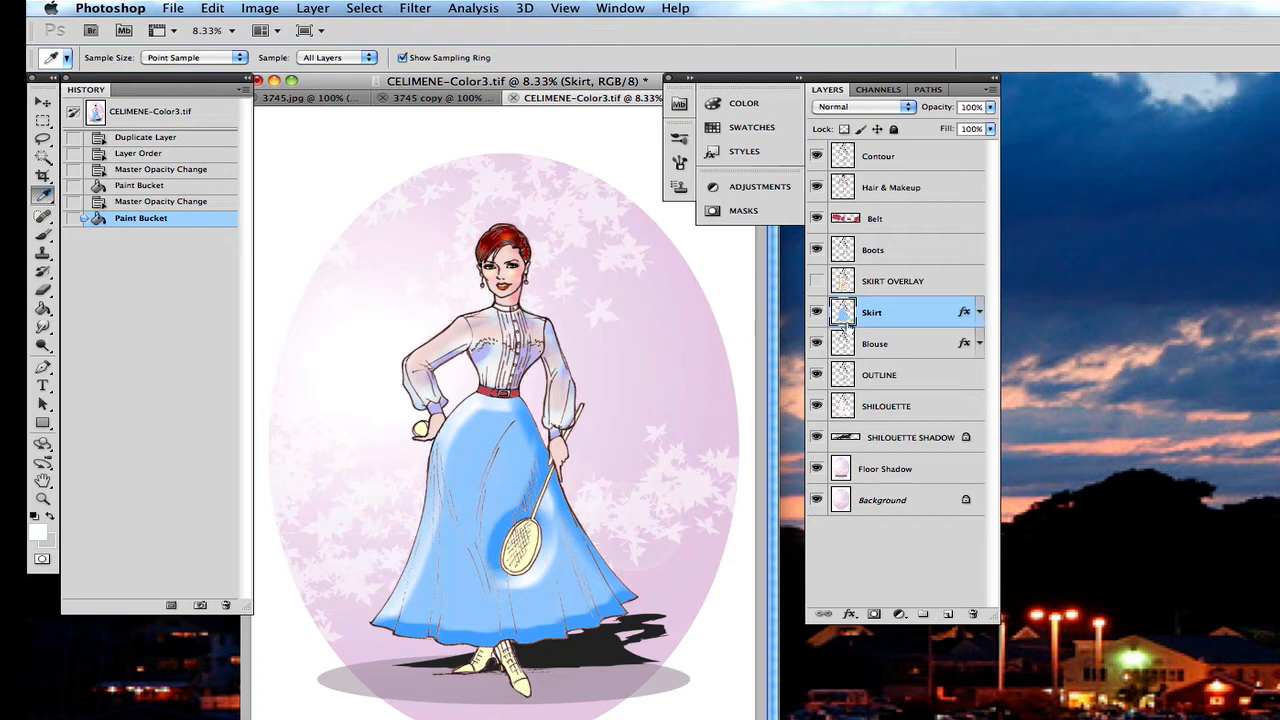
click(461, 593)
click(488, 640)
click(44, 234)
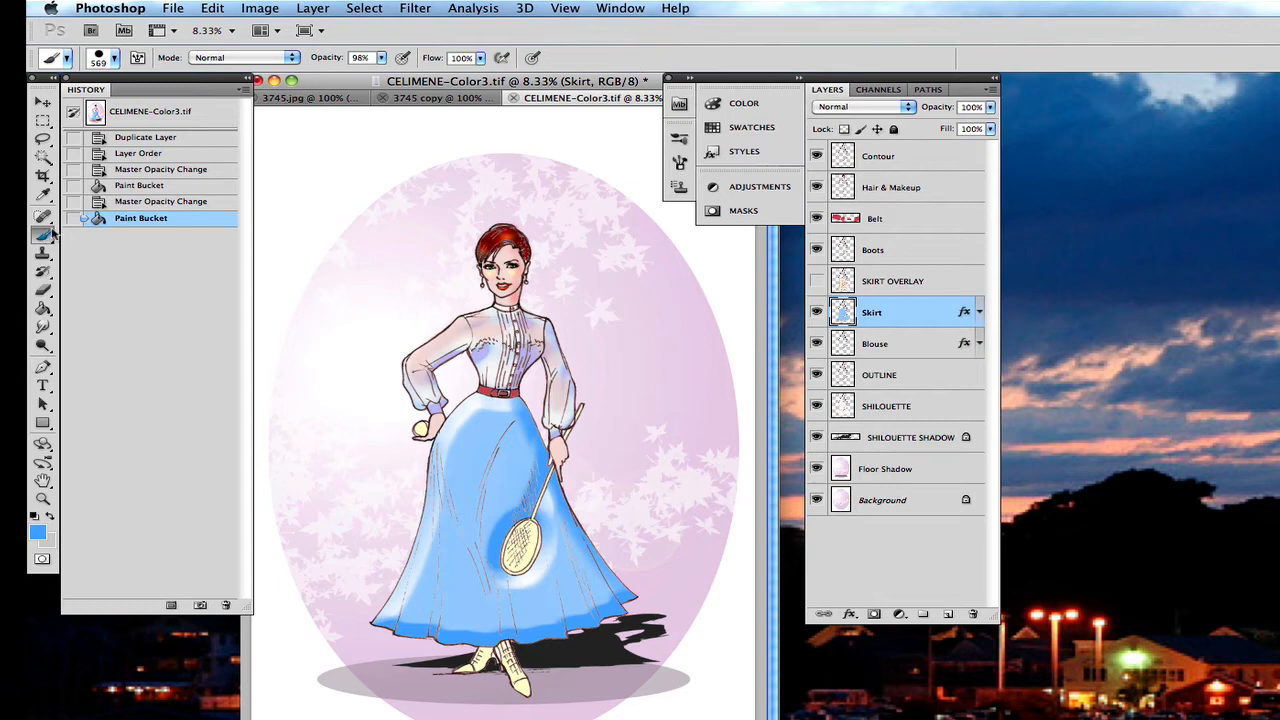
Show the SKIRT OVERLAY layer again and lock its transparent pixels
click(817, 281)
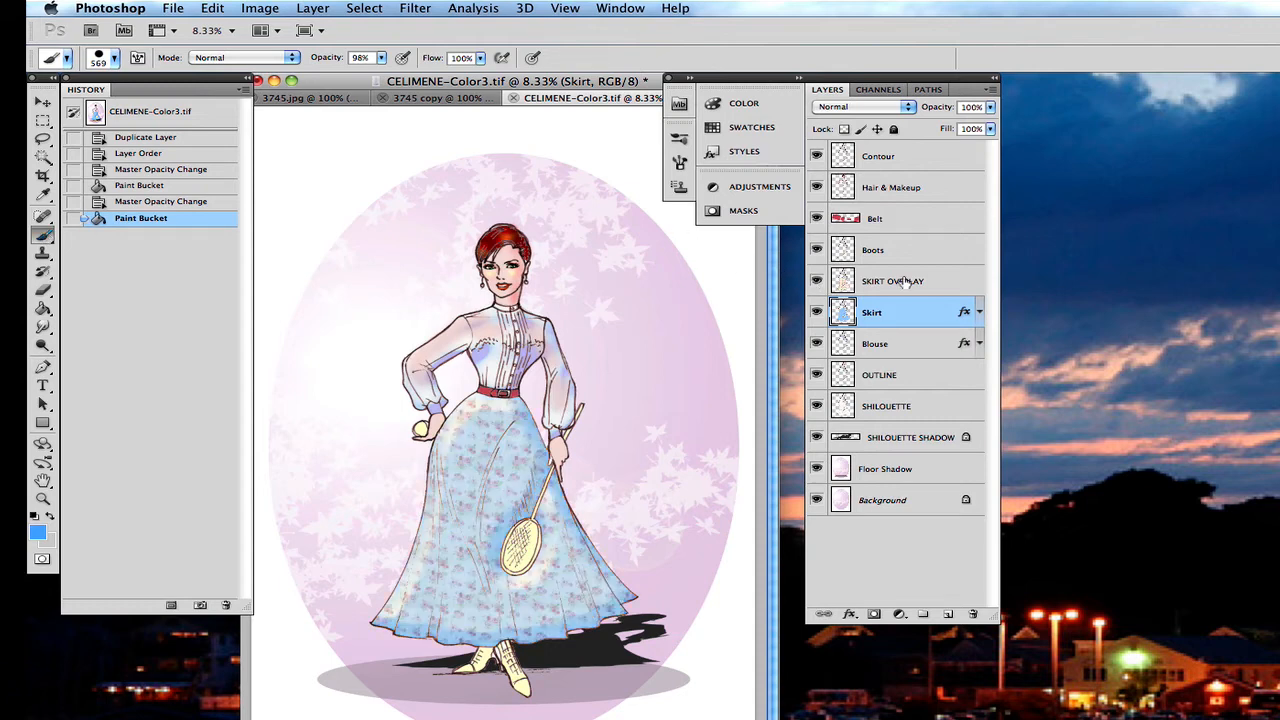
click(905, 282)
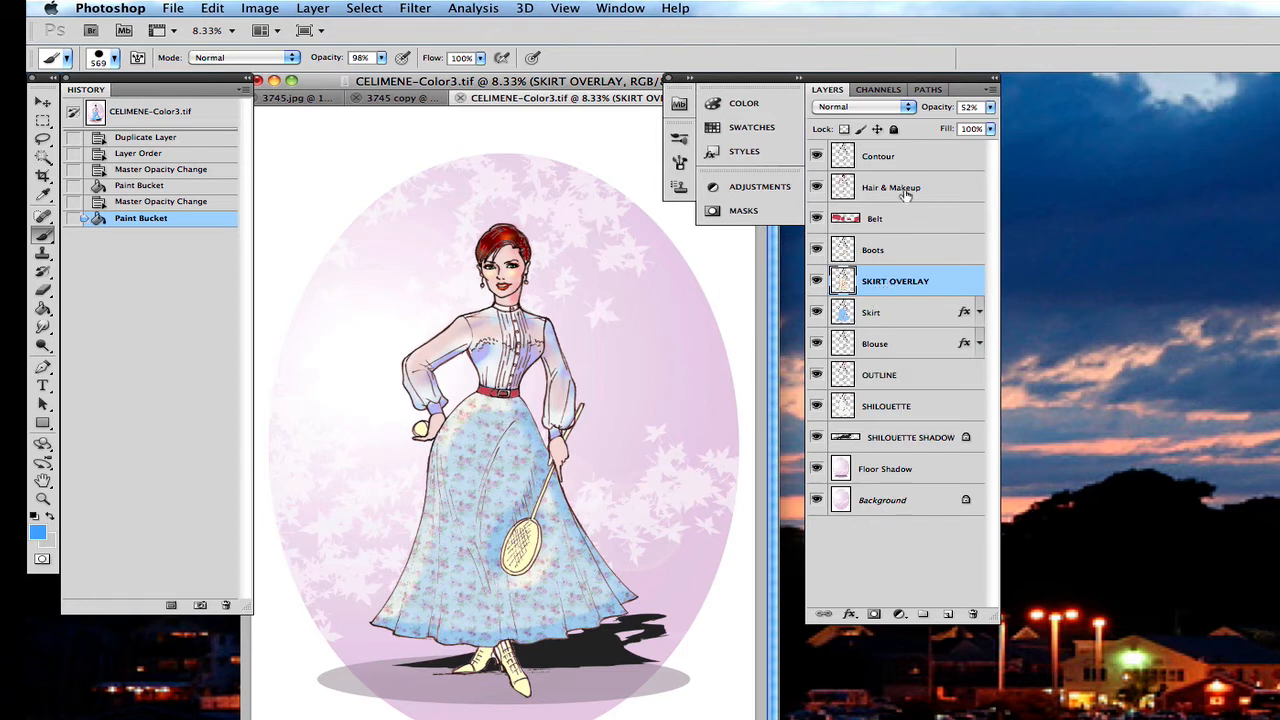
click(845, 130)
Try painting blue over the pattern on the upper skirt with the large brush, and undo the paint
click(505, 424)
click(486, 433)
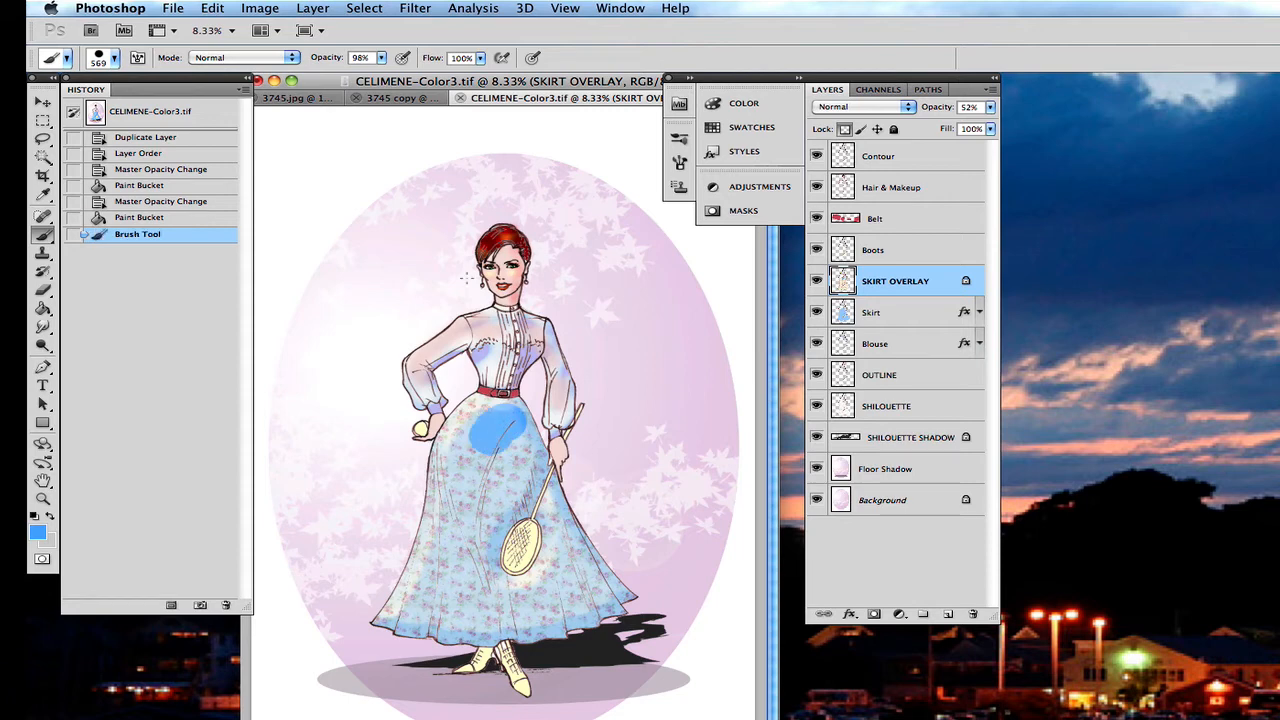
click(179, 218)
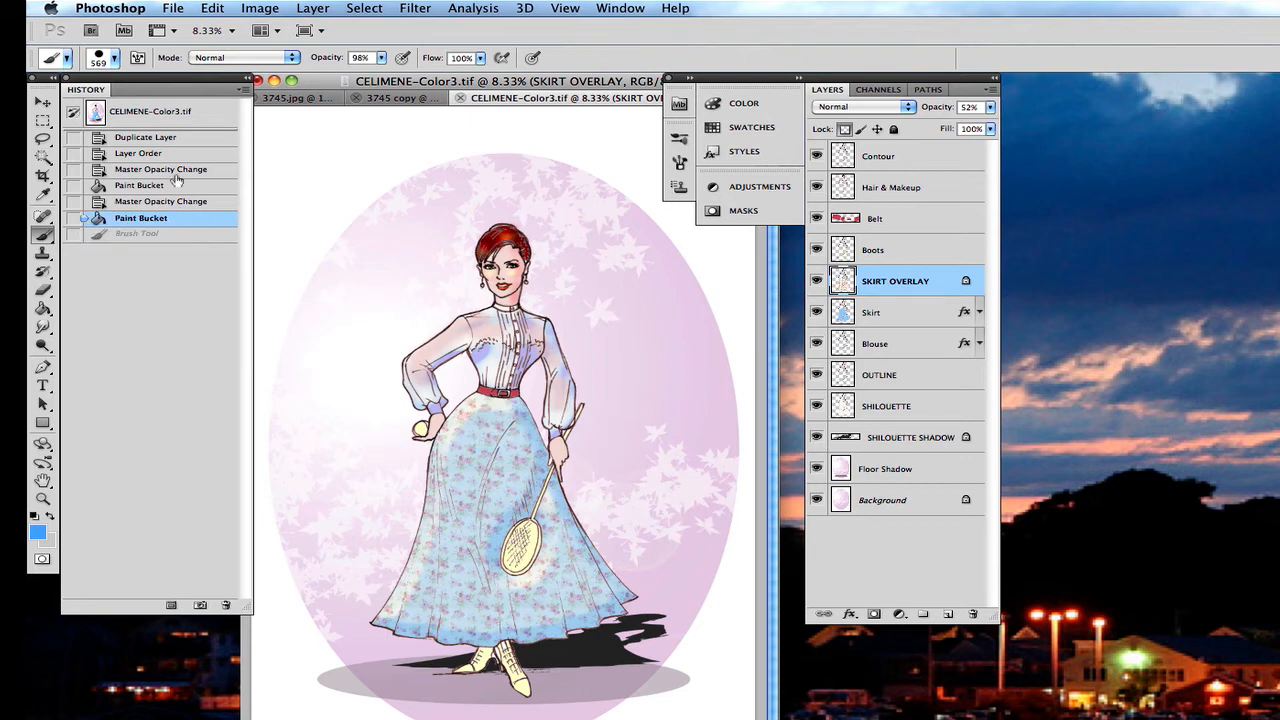
Set the Brush to a soft round tip of 26 px with 0% hardness
click(115, 58)
click(72, 100)
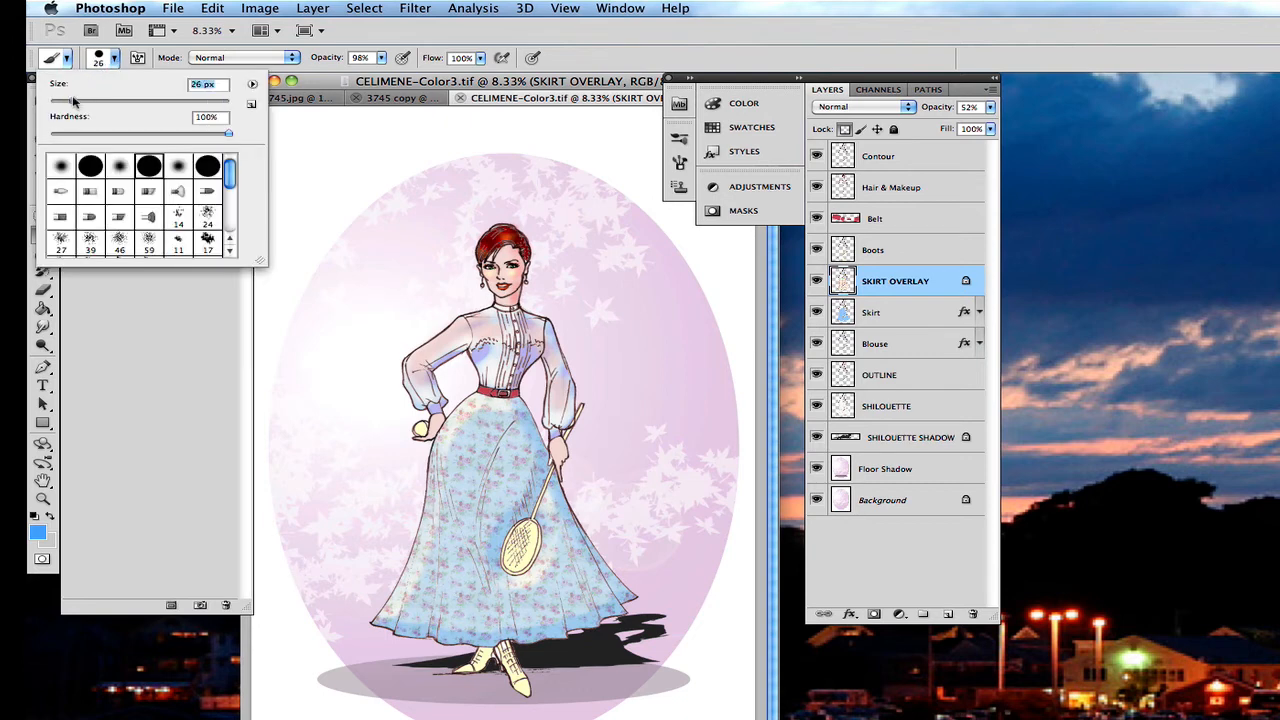
click(178, 170)
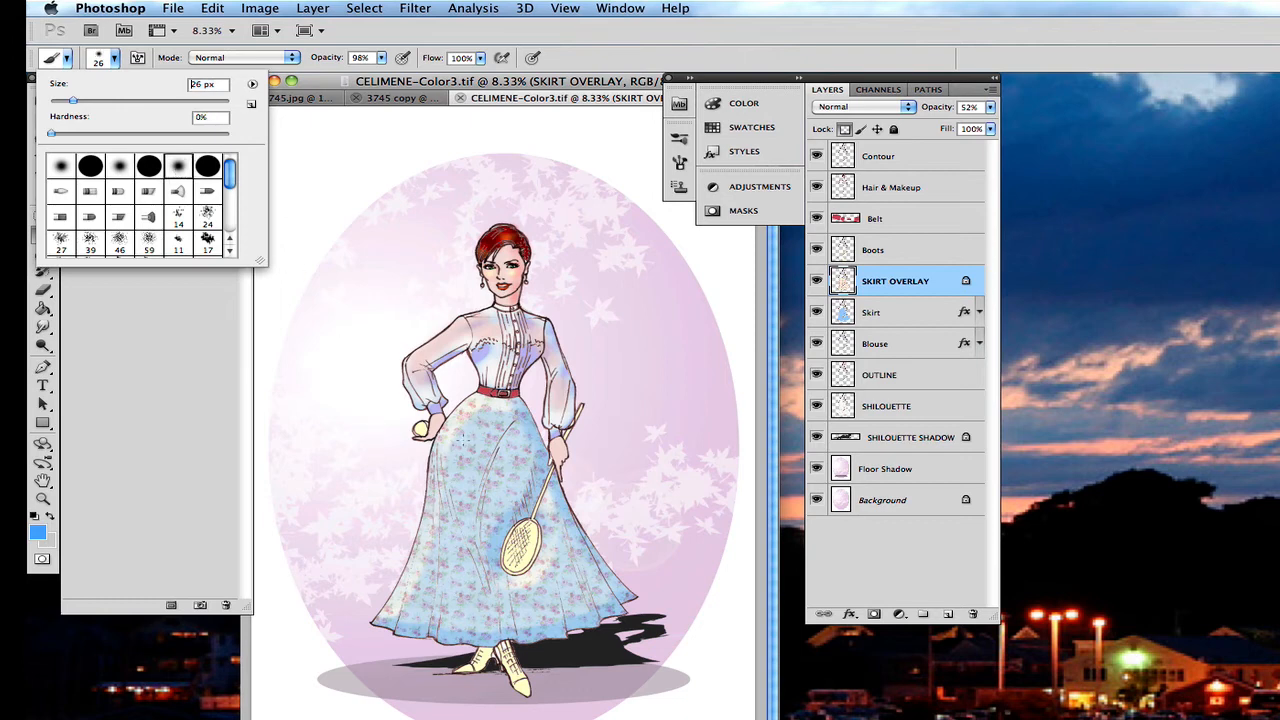
Try a soft blue stroke down the upper skirt on SKIRT OVERLAY, and undo it
drag(513, 419, 490, 466)
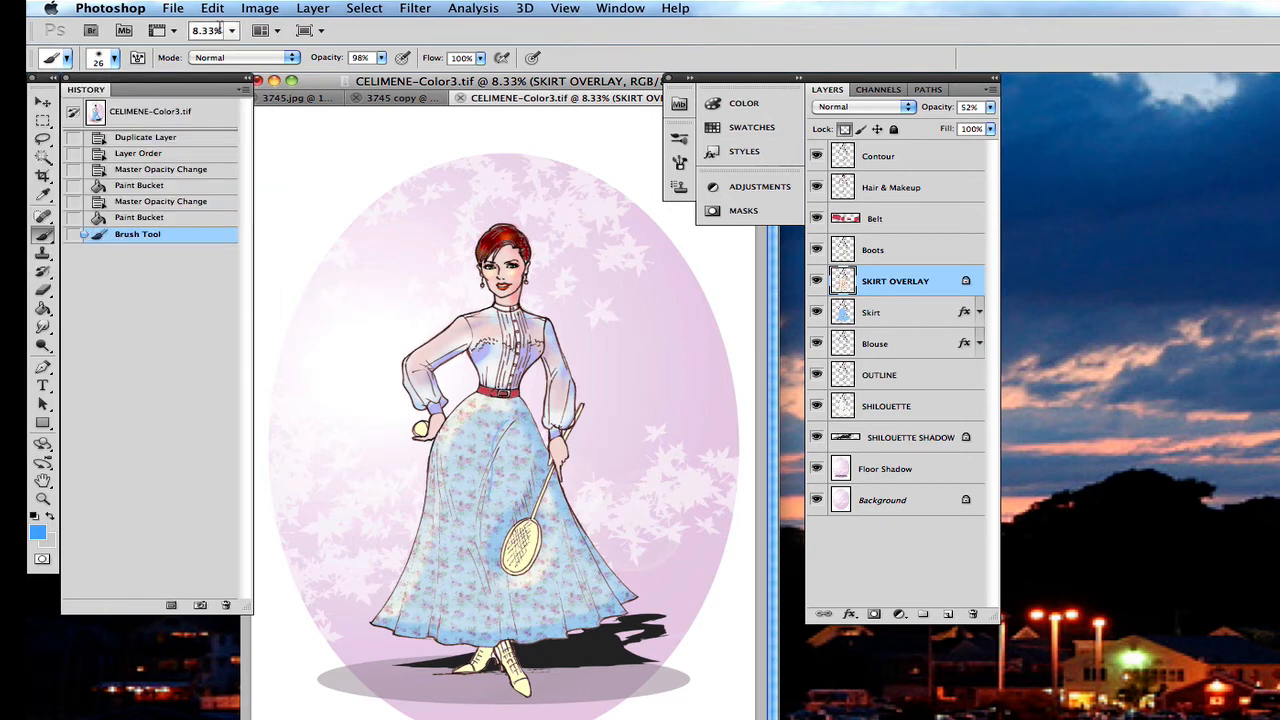
click(148, 217)
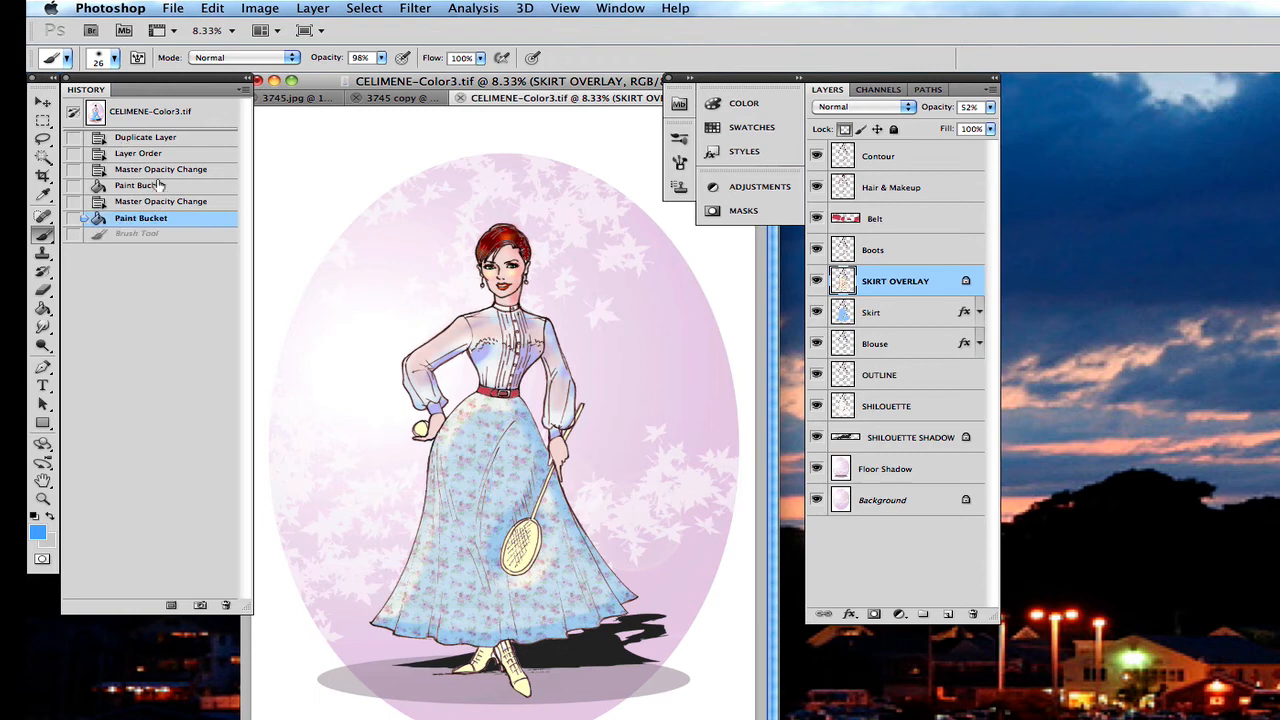
Try a blue stroke down the upper skirt on SKIRT OVERLAY with a 77 px brush, and undo it
click(115, 59)
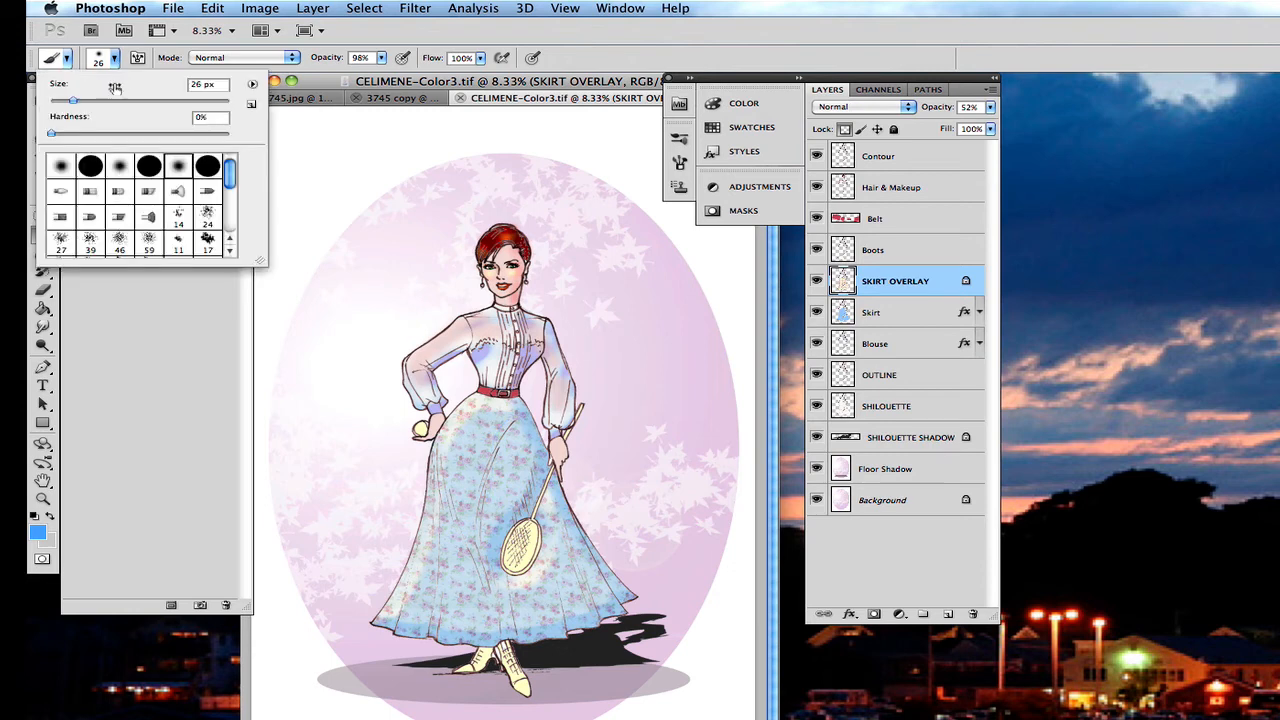
click(119, 101)
drag(494, 440, 455, 556)
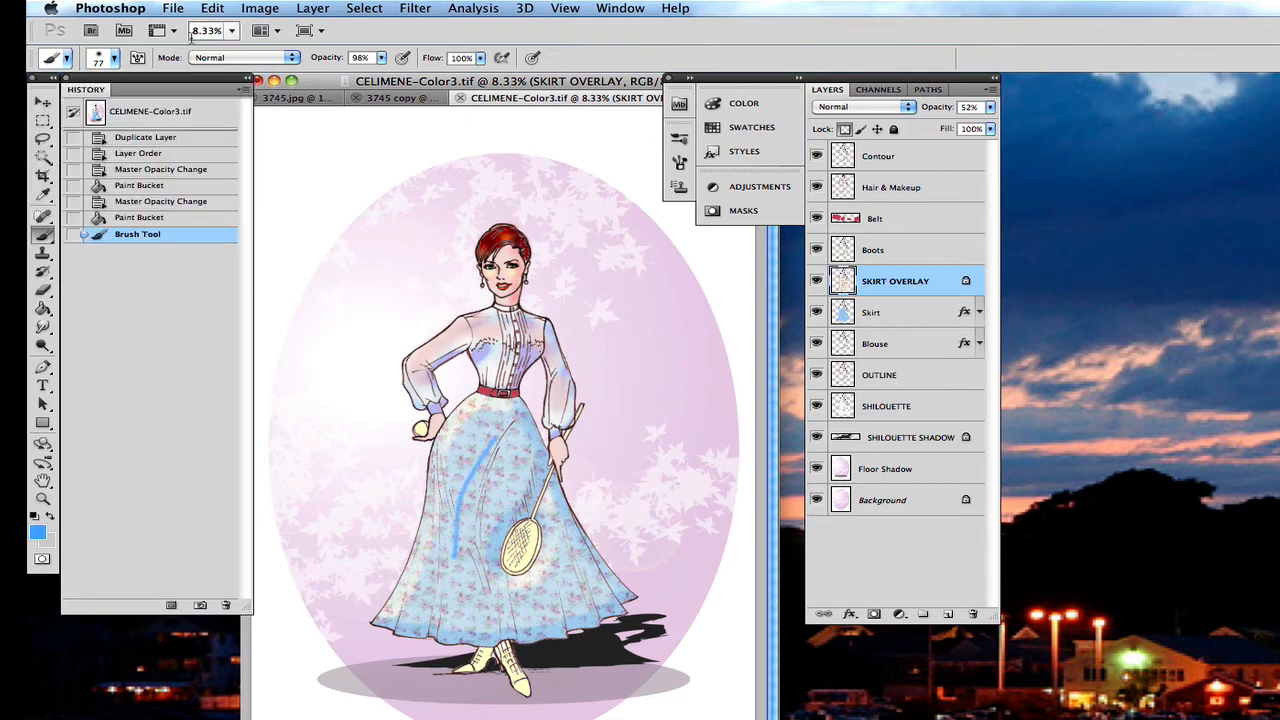
click(168, 219)
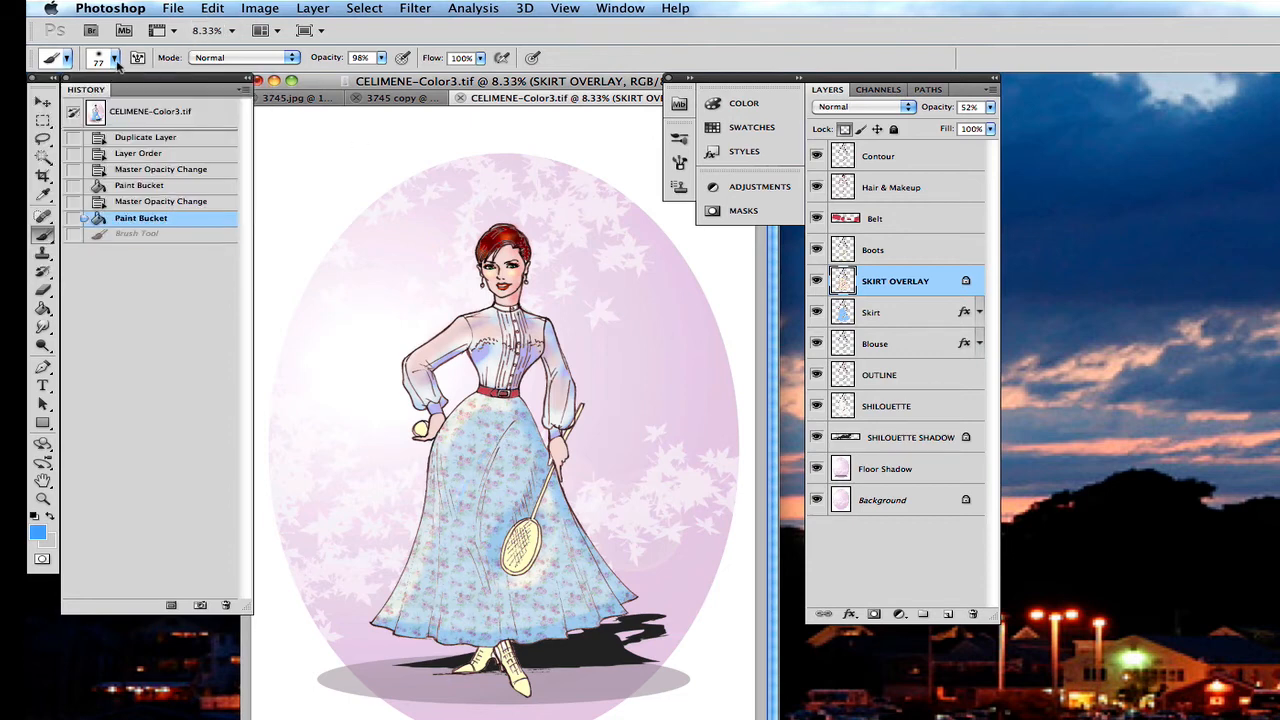
Try a blue stroke down the middle of the skirt with the brush enlarged to 160 px, and undo it
click(116, 58)
drag(119, 101, 166, 101)
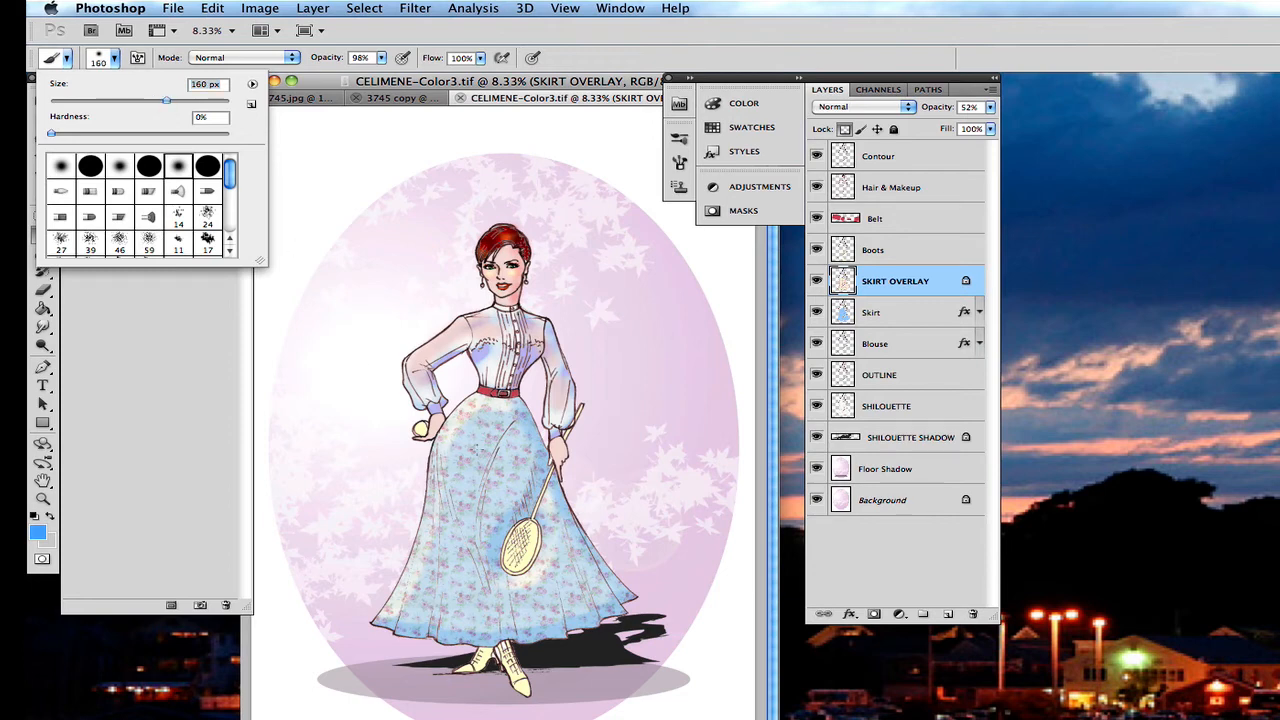
drag(486, 446, 463, 548)
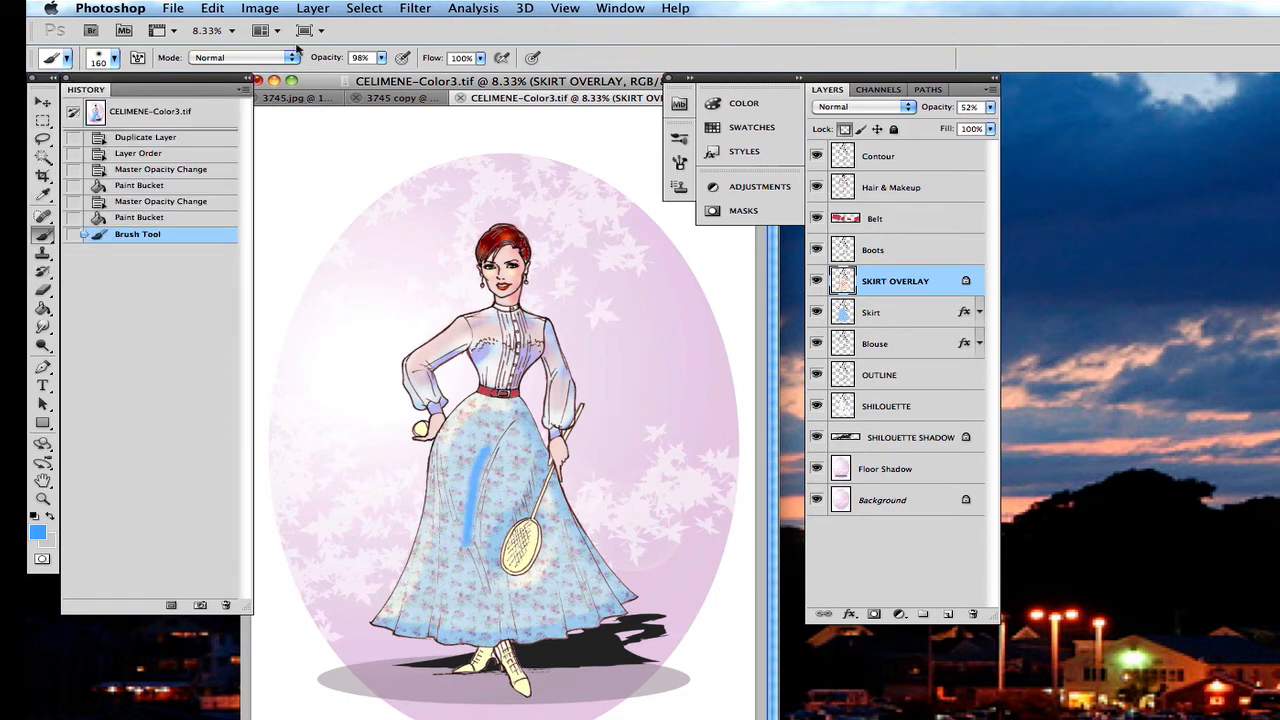
click(190, 219)
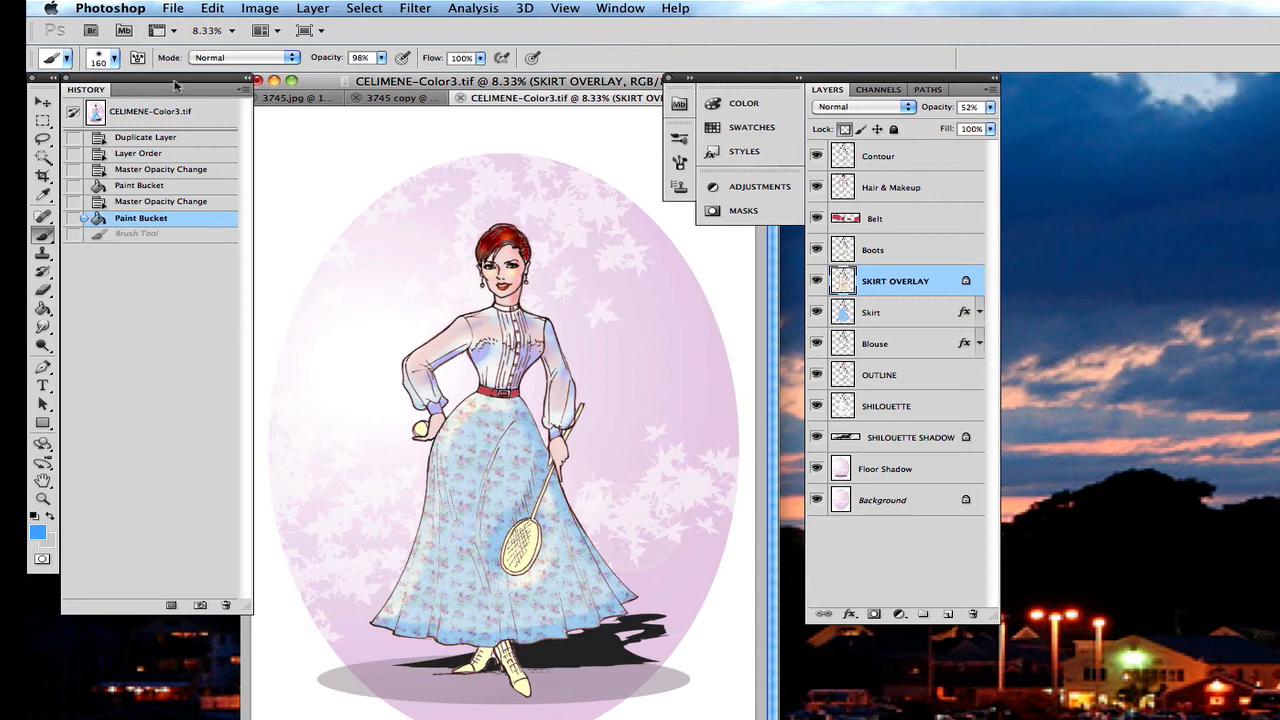
Set the soft brush to 199 px and its opacity to 23%
click(113, 59)
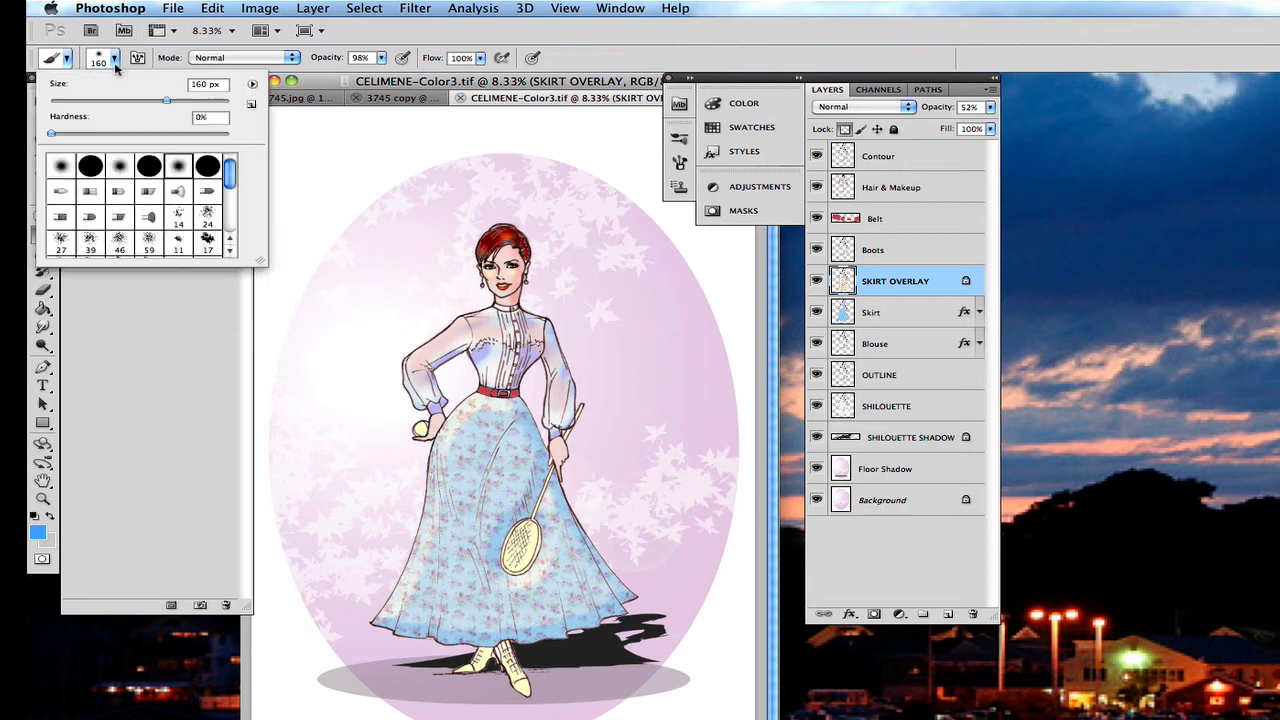
click(184, 103)
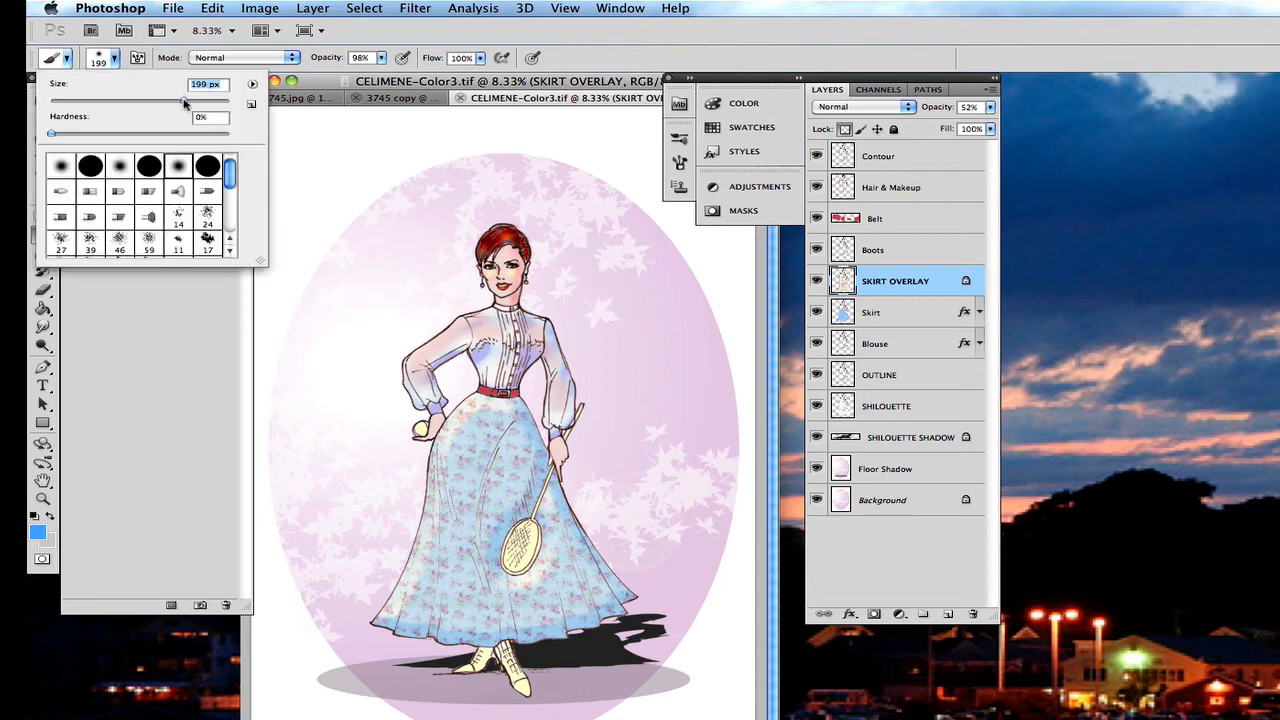
click(383, 60)
drag(386, 75, 317, 76)
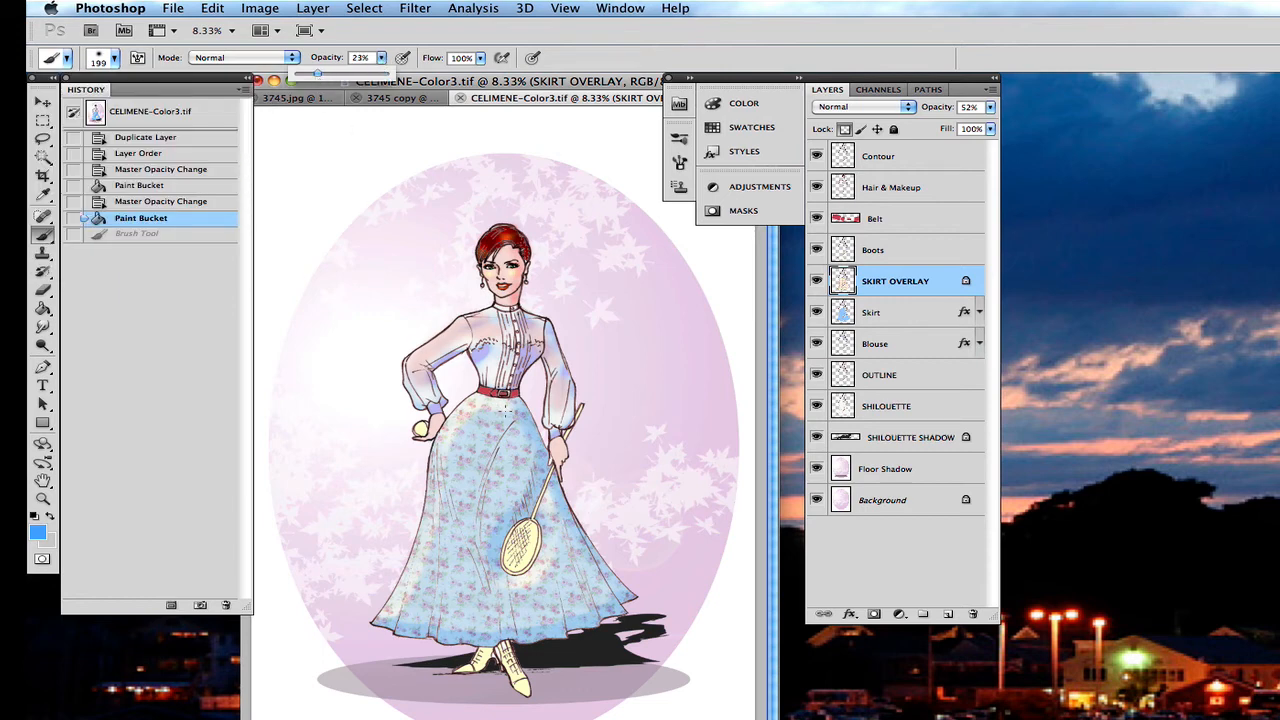
Paint faint blue shading strokes along the skirt's folds on SKIRT OVERLAY, from the waist down to the hem
click(506, 412)
mouse_move(487, 468)
mouse_down()
mouse_move(475, 517)
mouse_move(480, 500)
mouse_up()
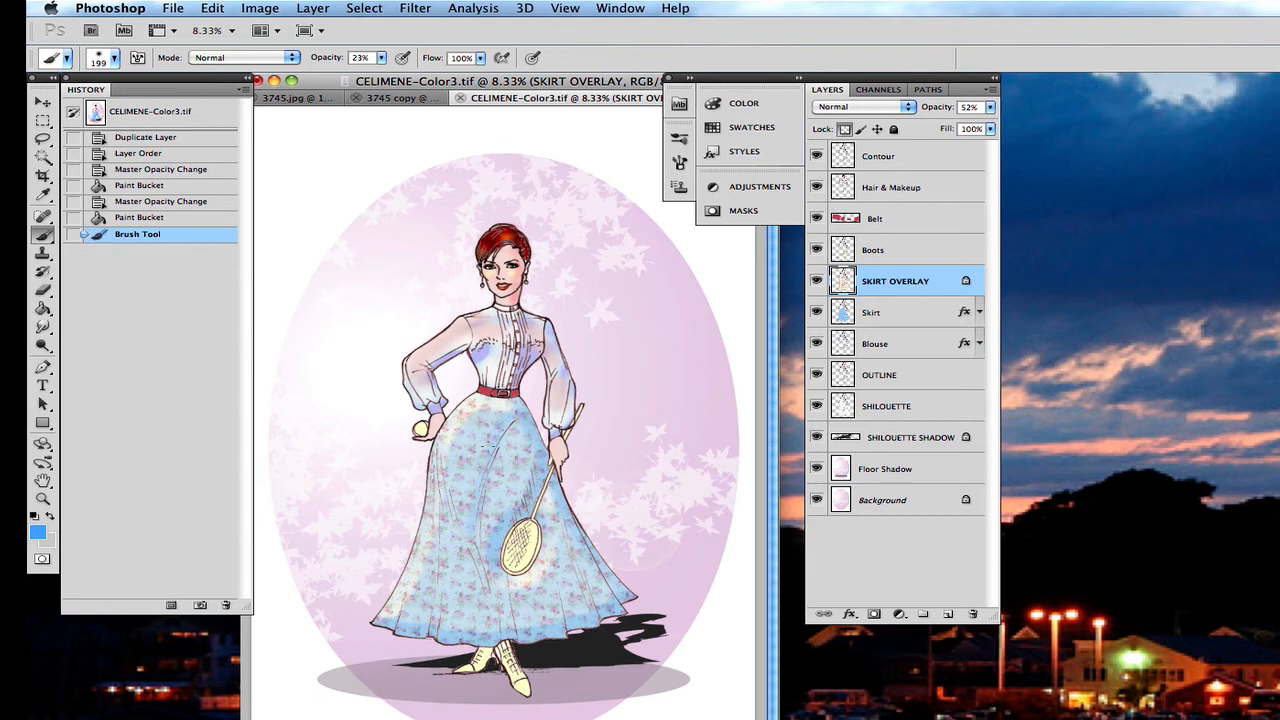
drag(487, 435, 470, 488)
mouse_move(488, 438)
mouse_down()
mouse_move(462, 494)
mouse_move(500, 580)
mouse_up()
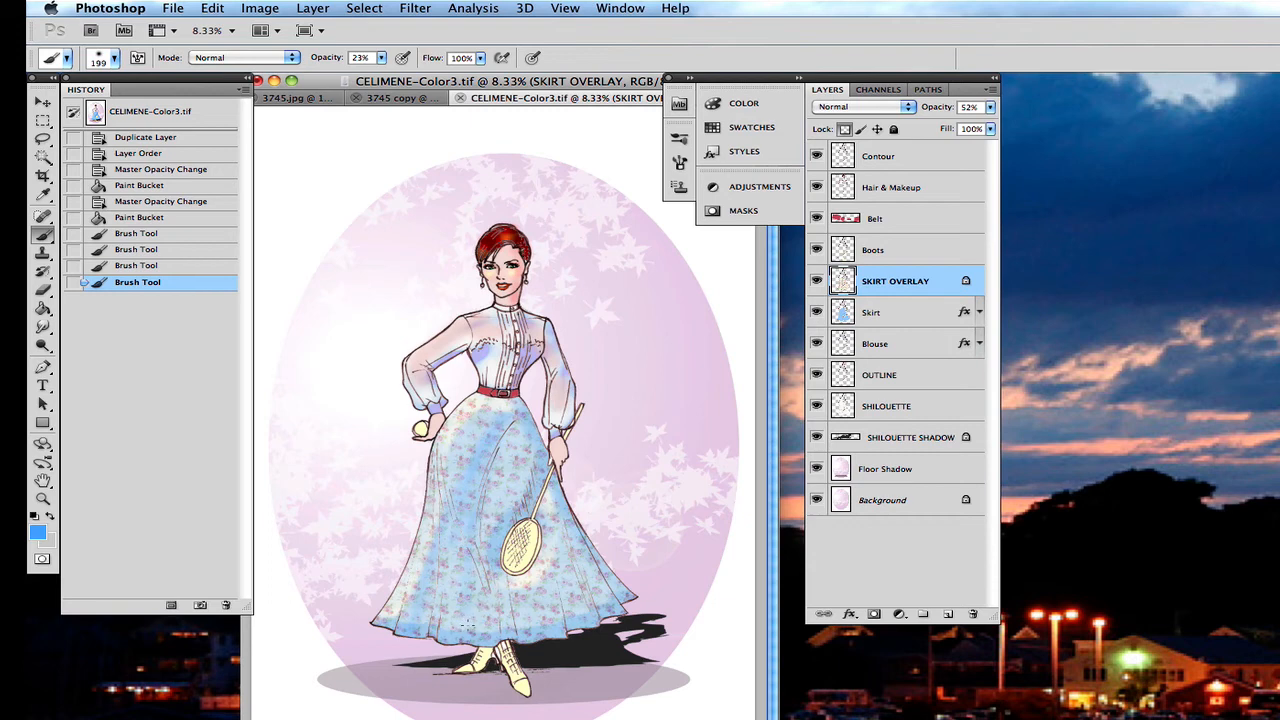
drag(505, 628, 493, 563)
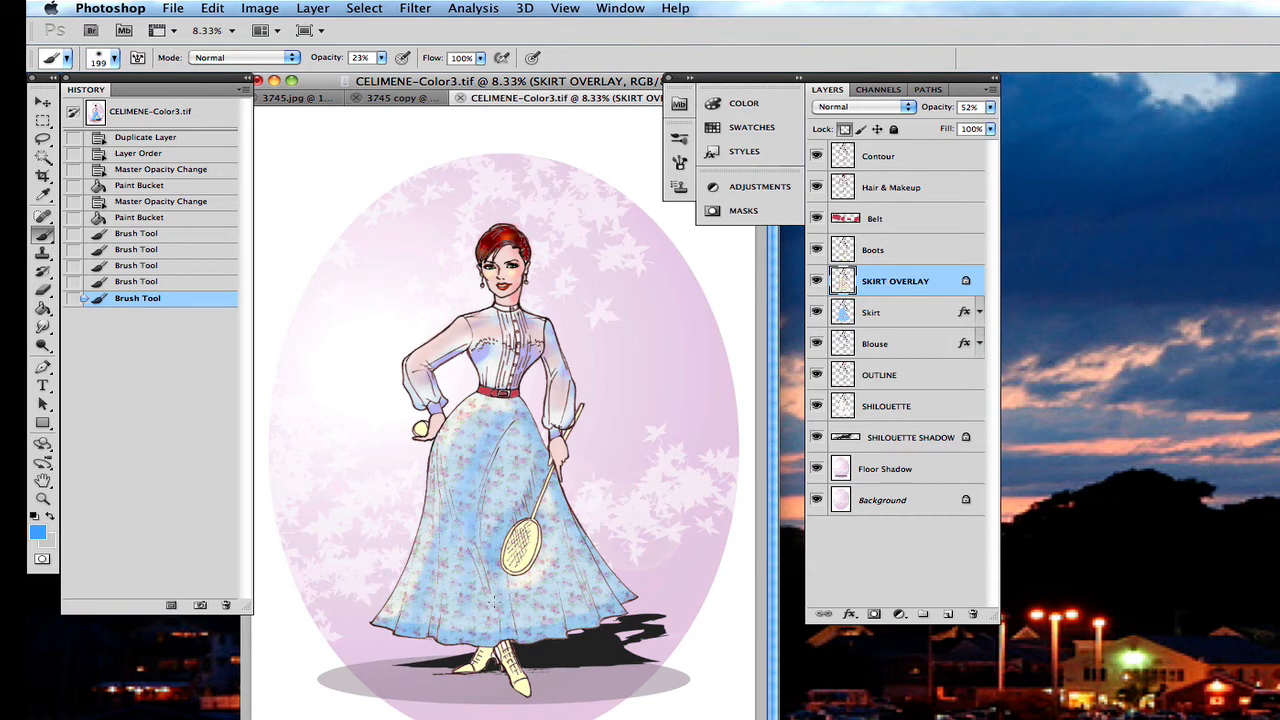
drag(507, 620, 470, 467)
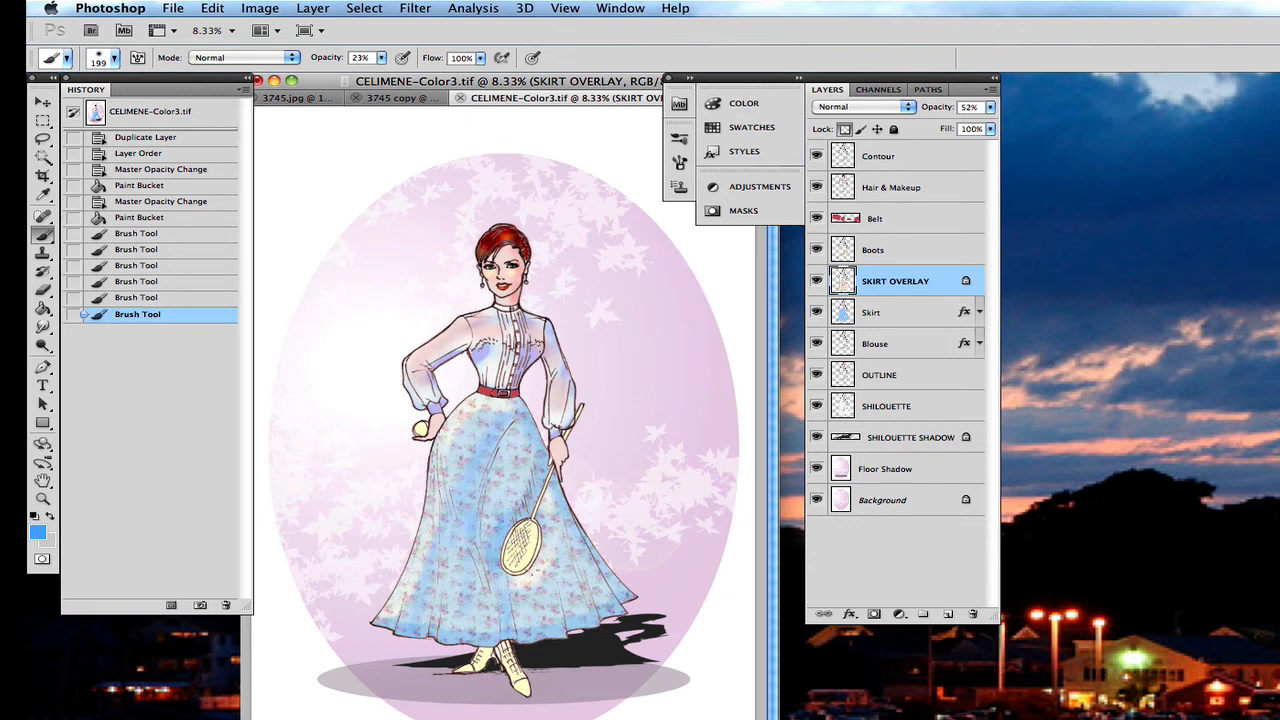
drag(576, 620, 510, 463)
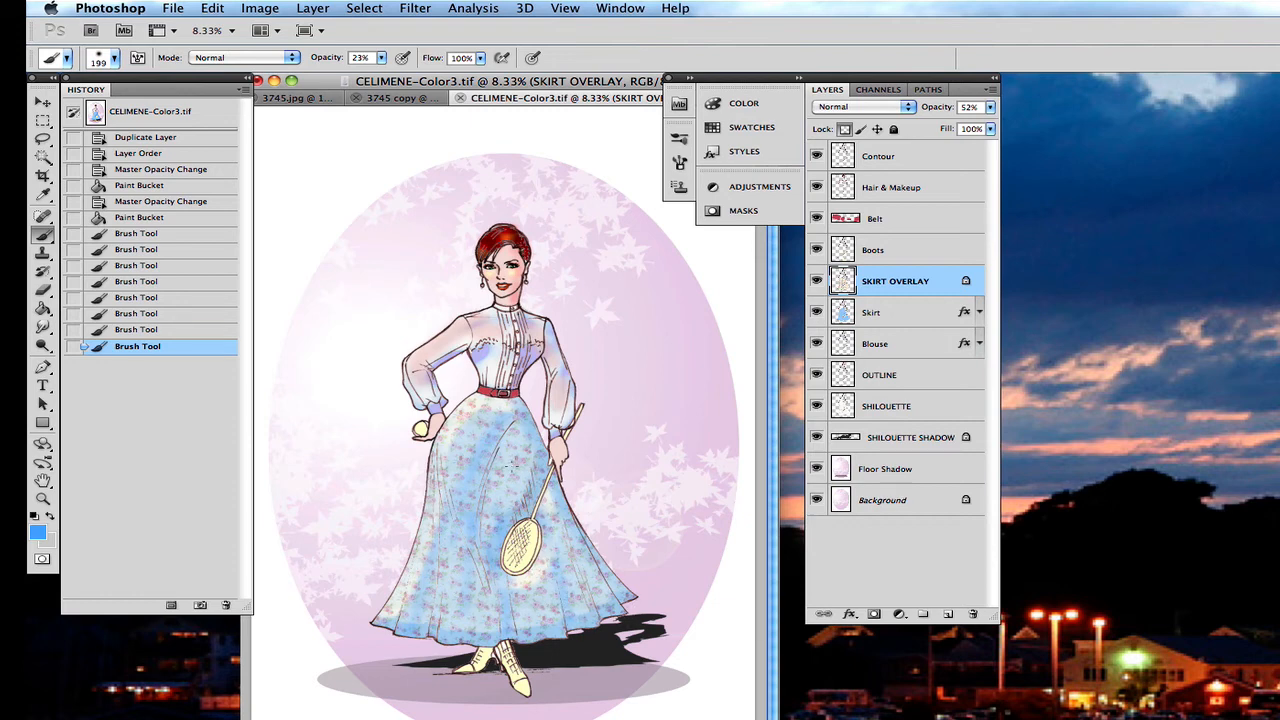
drag(507, 628, 494, 482)
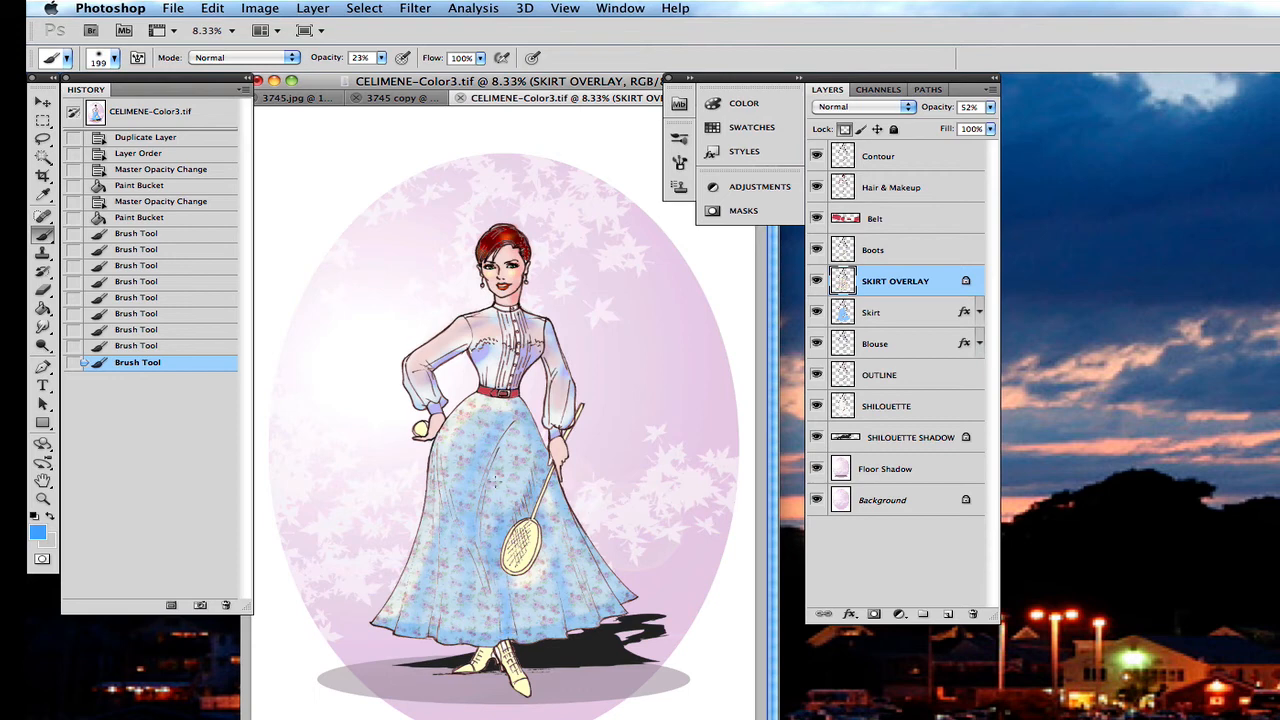
mouse_move(500, 424)
mouse_down()
mouse_move(442, 552)
mouse_move(484, 592)
mouse_up()
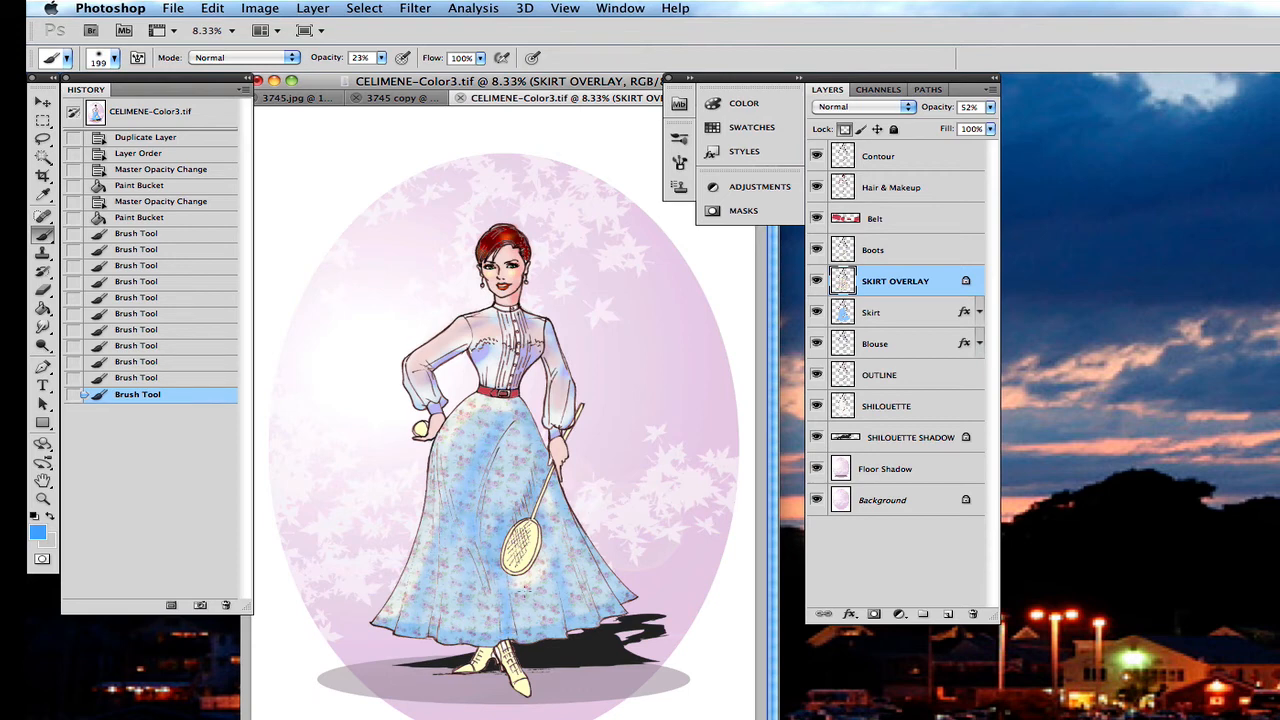
drag(515, 408, 534, 494)
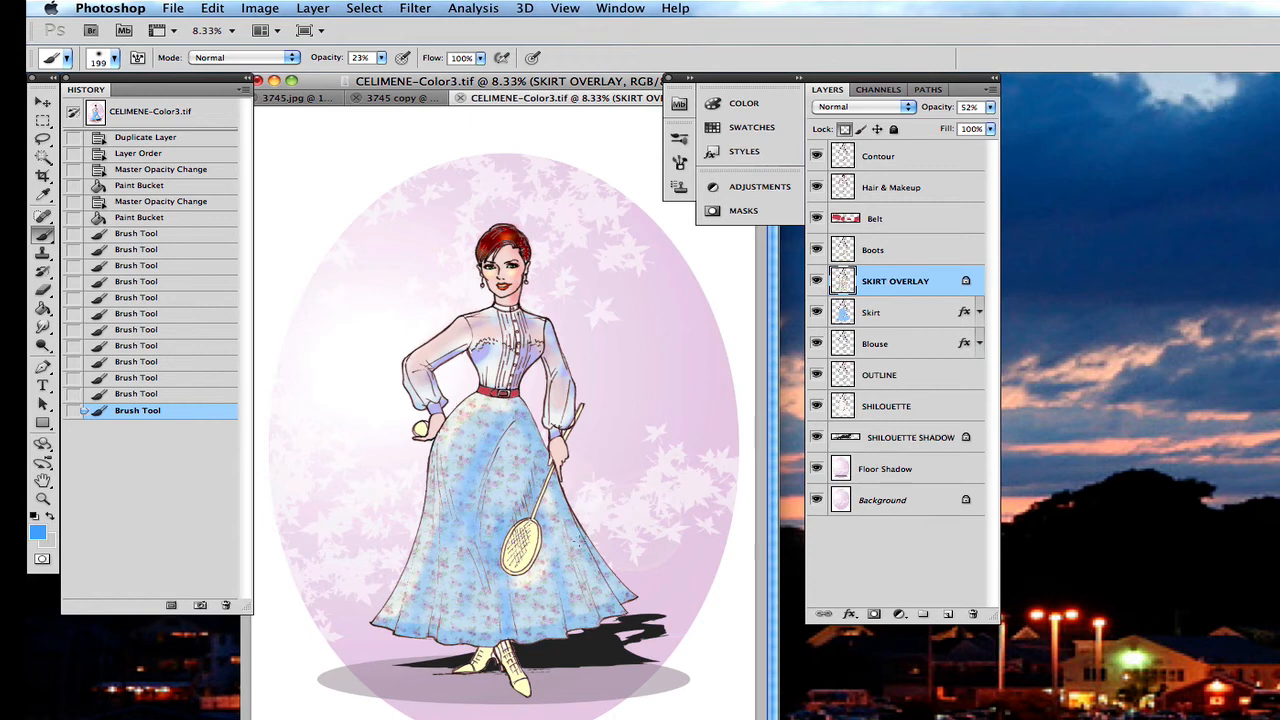
click(578, 543)
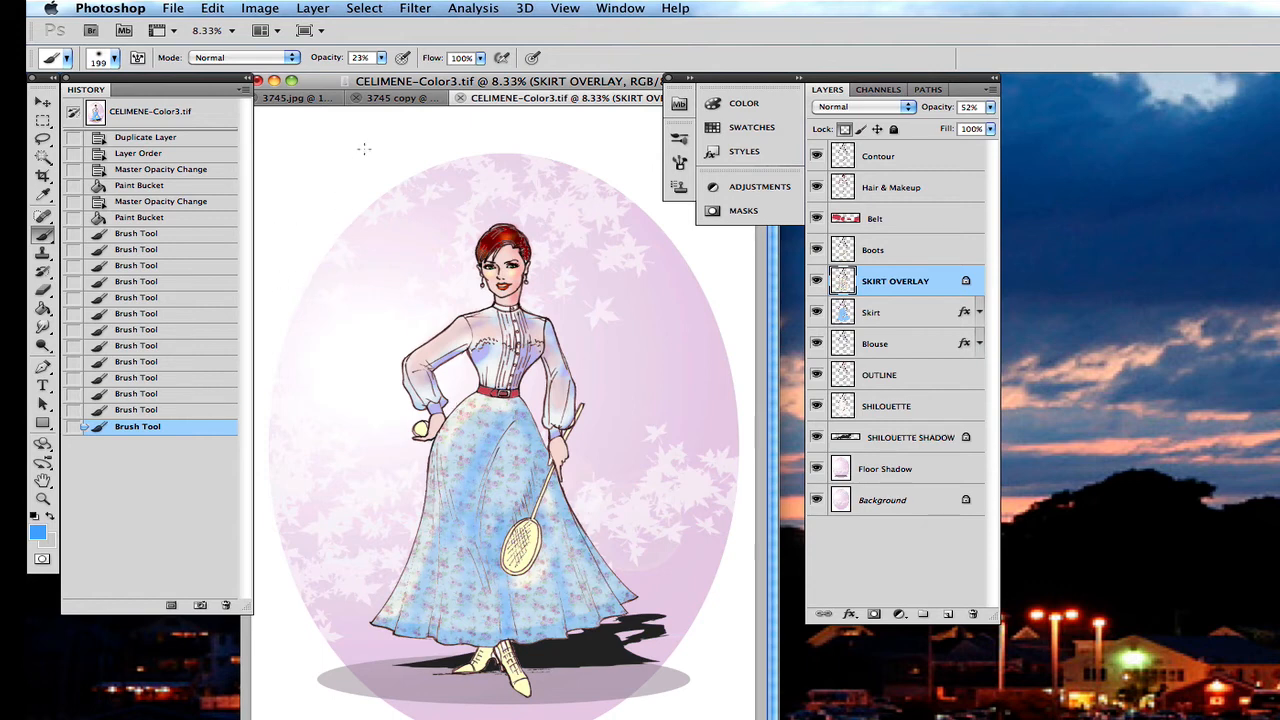
Set the brush to Color Burn mode with 13% opacity and a 370 px size
click(290, 58)
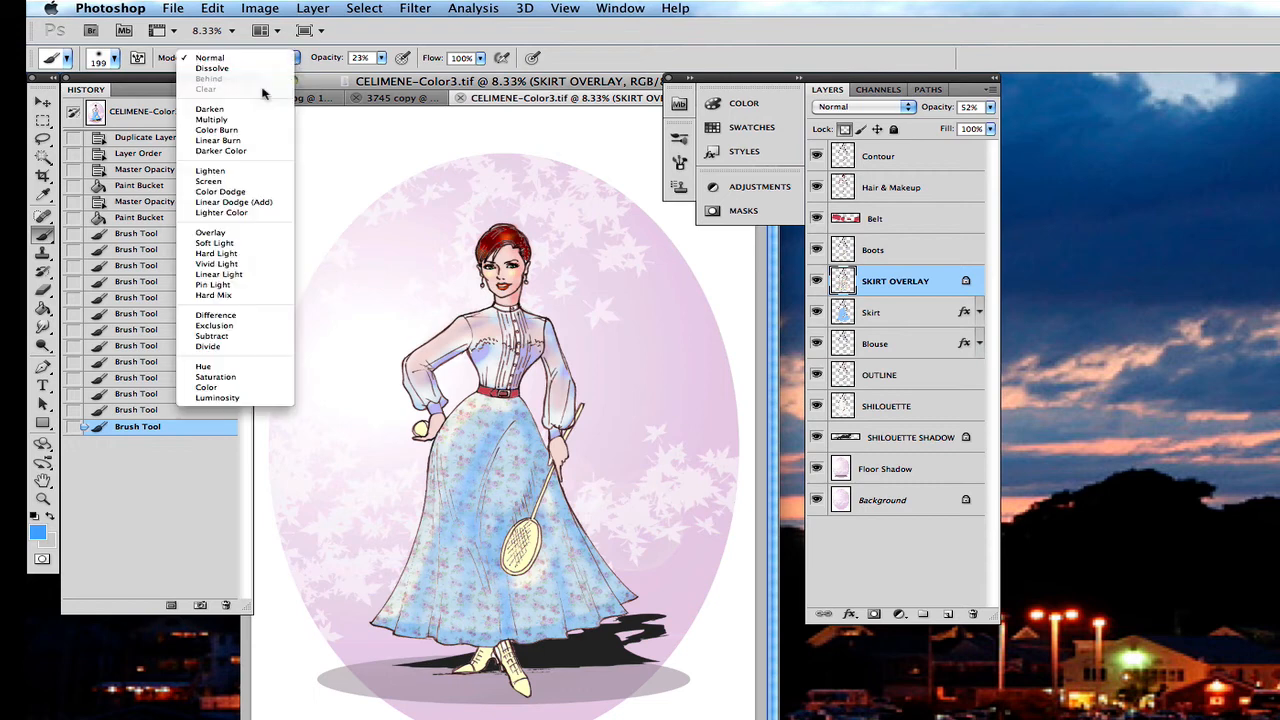
click(216, 130)
click(381, 57)
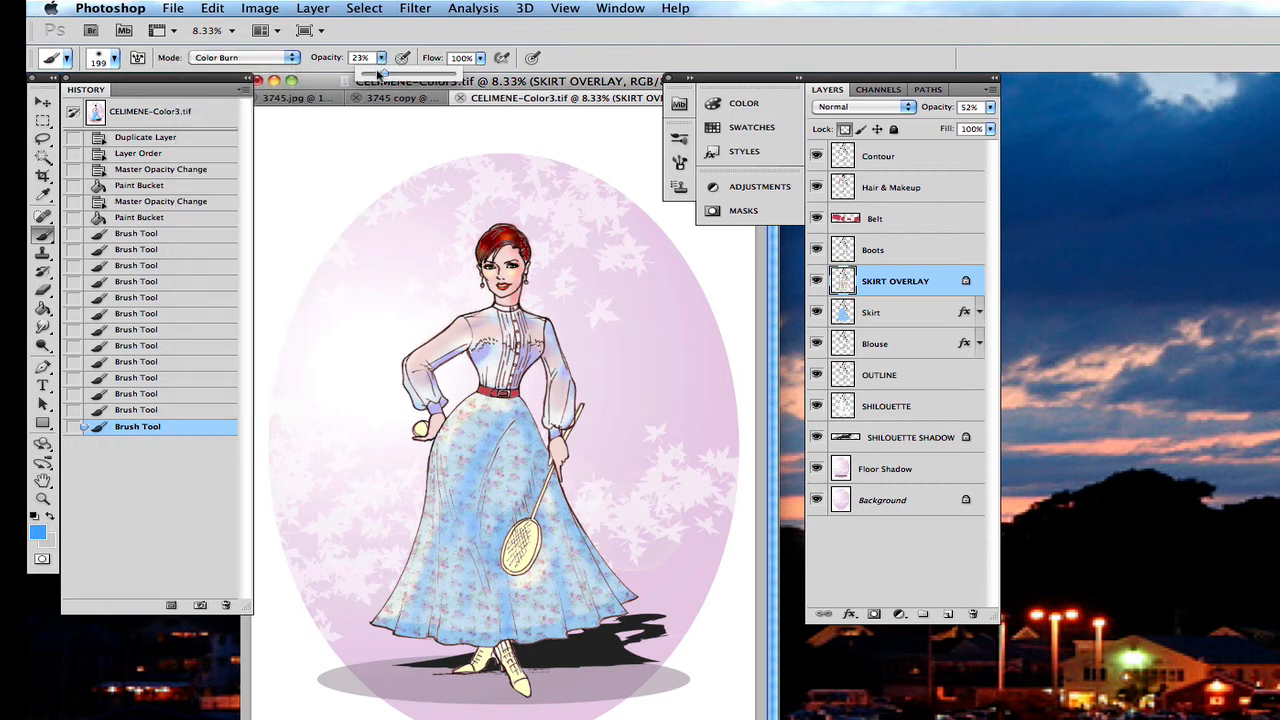
drag(380, 73, 373, 74)
click(114, 58)
drag(183, 104, 200, 104)
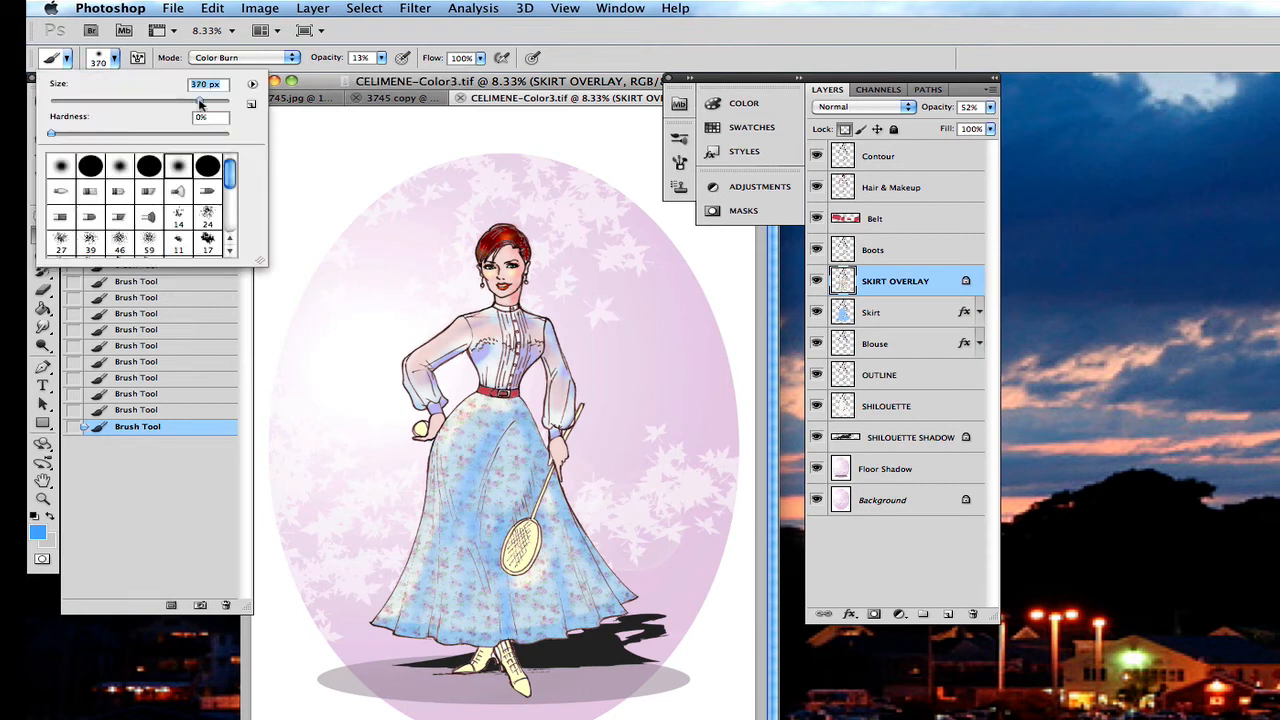
key(Return)
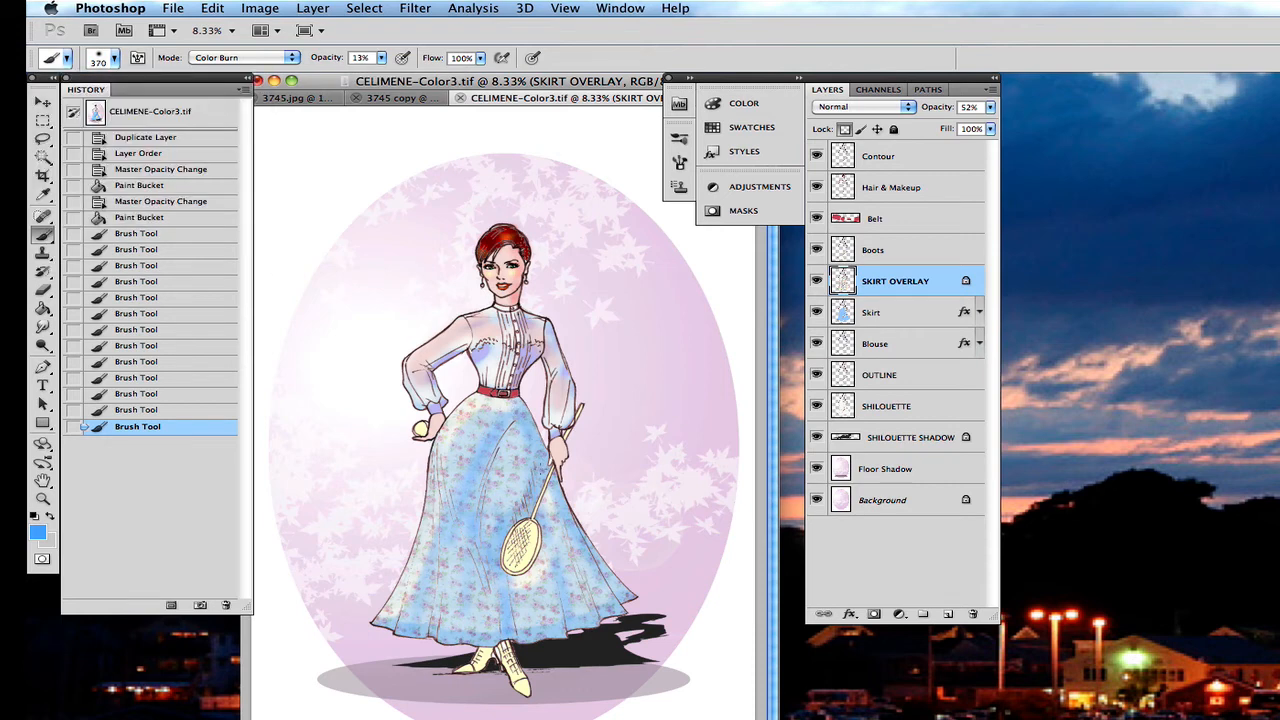
Darken the skirt pattern with Color Burn strokes near the racket and down the middle of the skirt
mouse_move(542, 467)
mouse_down()
mouse_move(518, 453)
mouse_move(490, 487)
mouse_up()
mouse_move(556, 515)
mouse_down()
mouse_move(576, 580)
mouse_move(590, 580)
mouse_up()
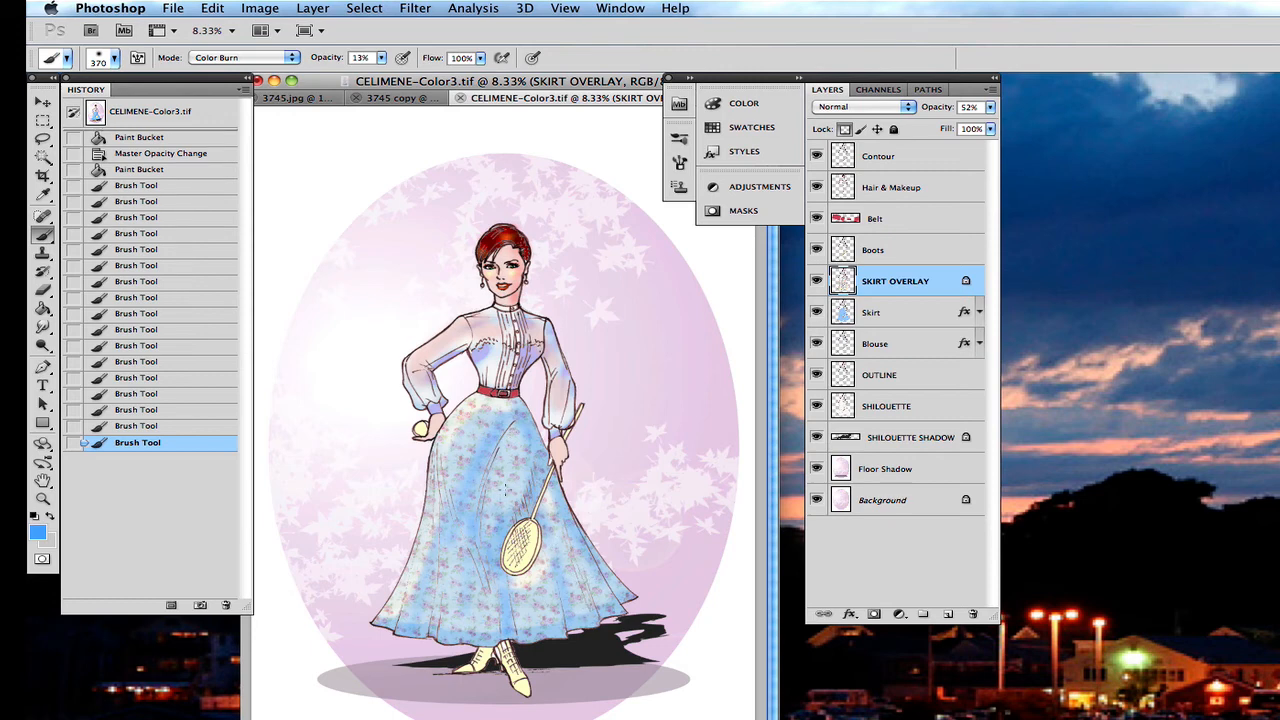
drag(478, 487, 497, 597)
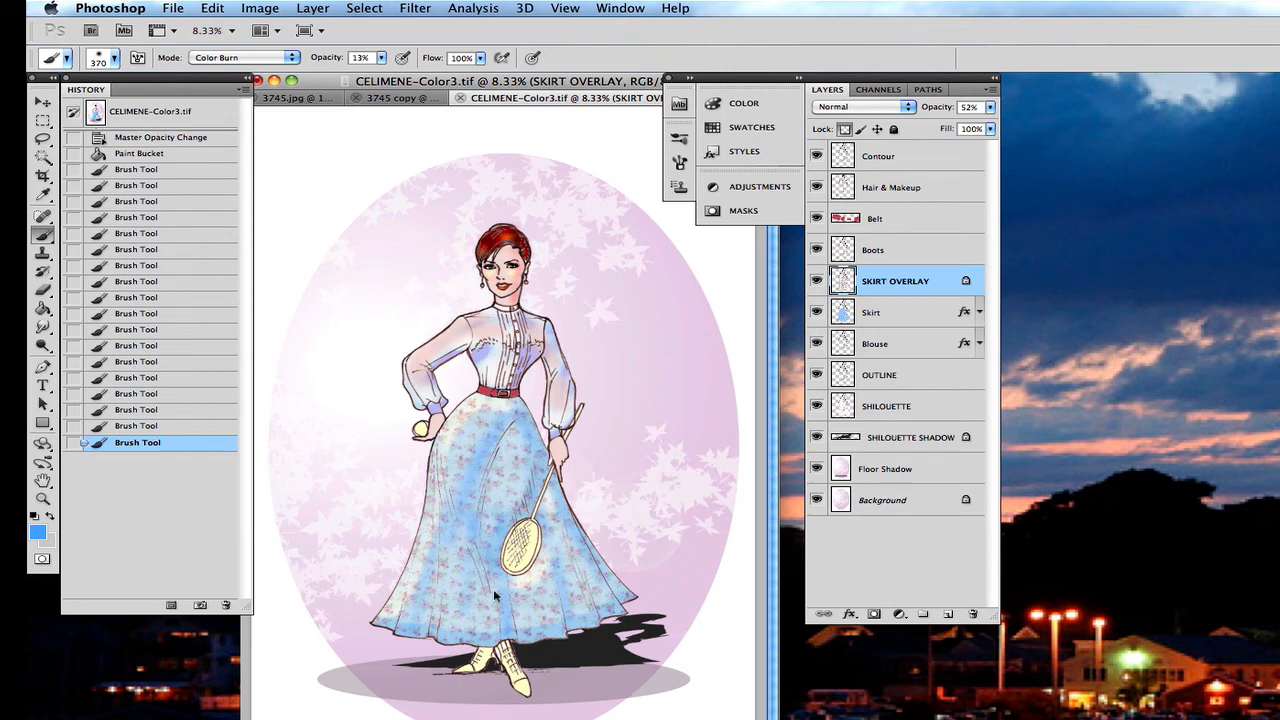
Raise the brush opacity to 42% and deepen the blue fold shading on the skirt with Color Burn strokes
click(380, 58)
drag(383, 73, 410, 73)
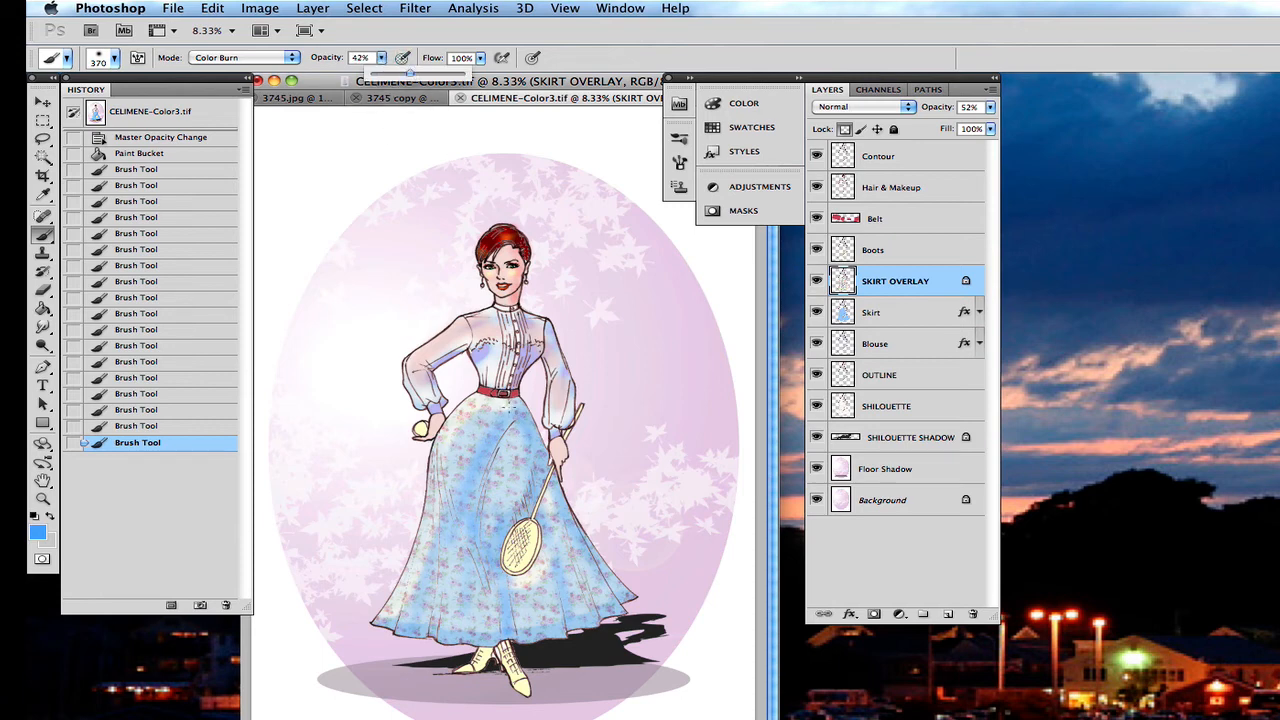
click(510, 470)
drag(520, 428, 527, 497)
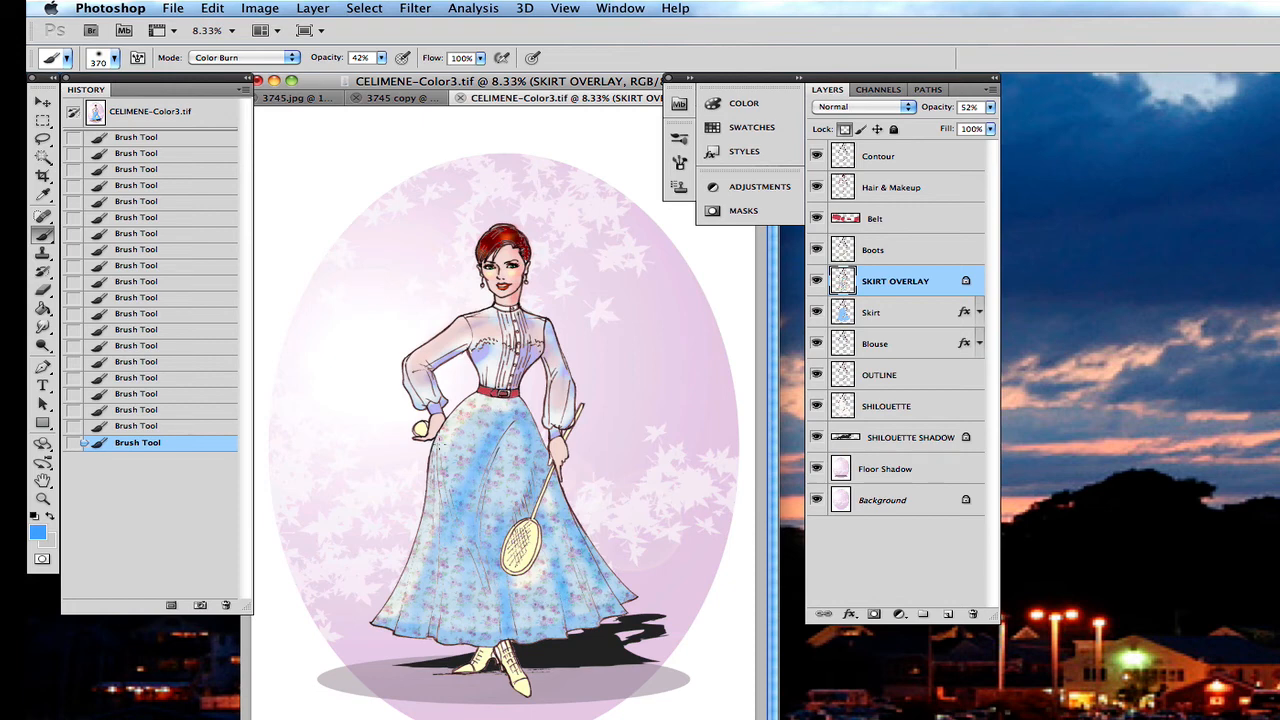
Change the foreground colour to a lighter blue and return to the Brush tool
click(38, 533)
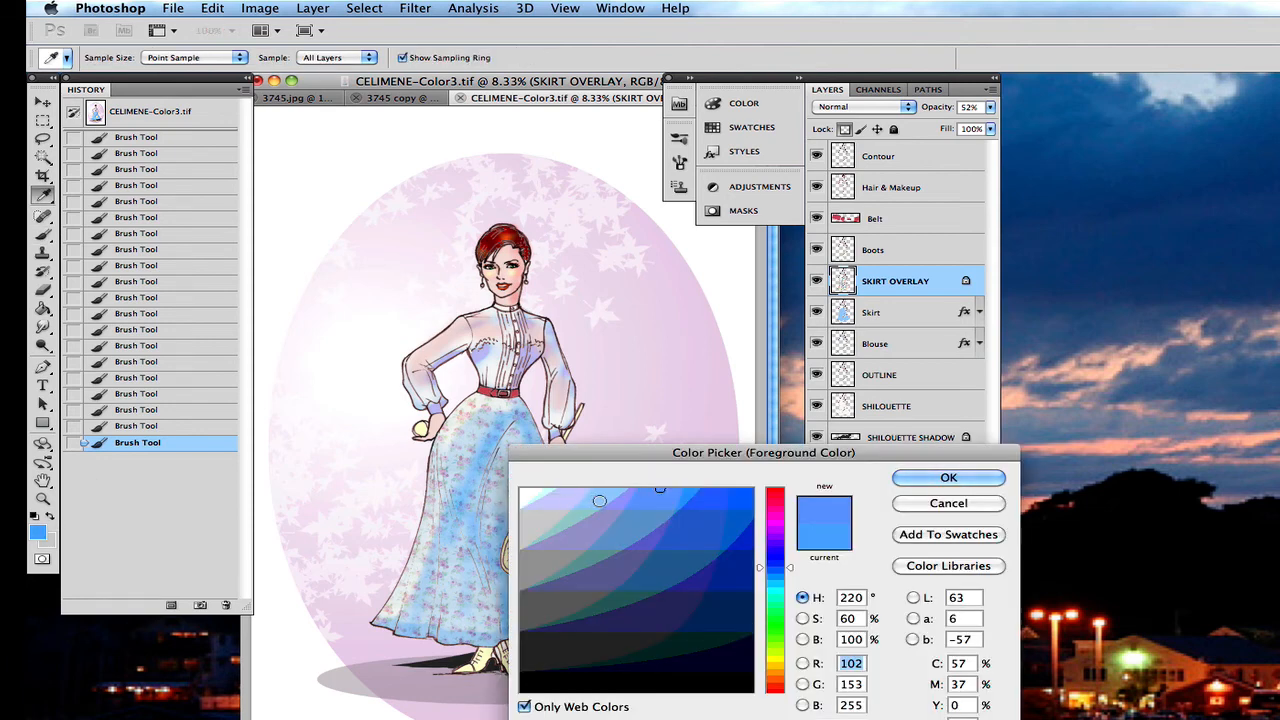
drag(776, 594, 774, 578)
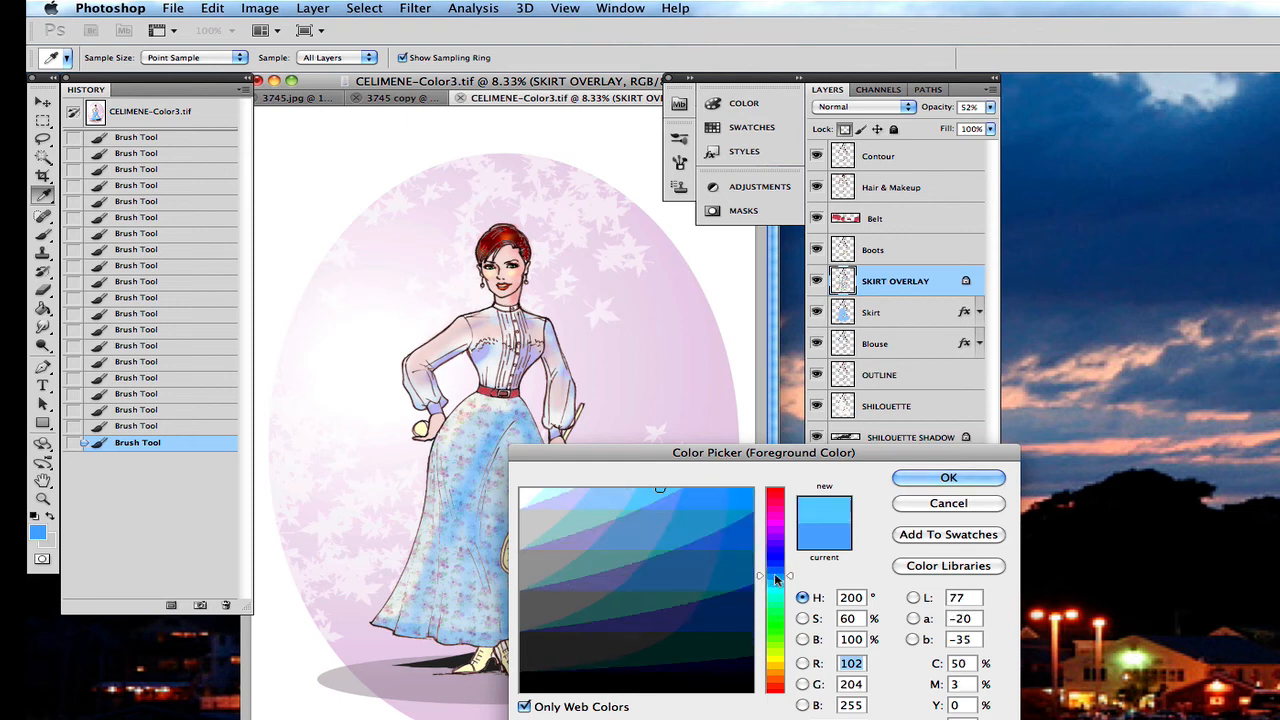
click(593, 500)
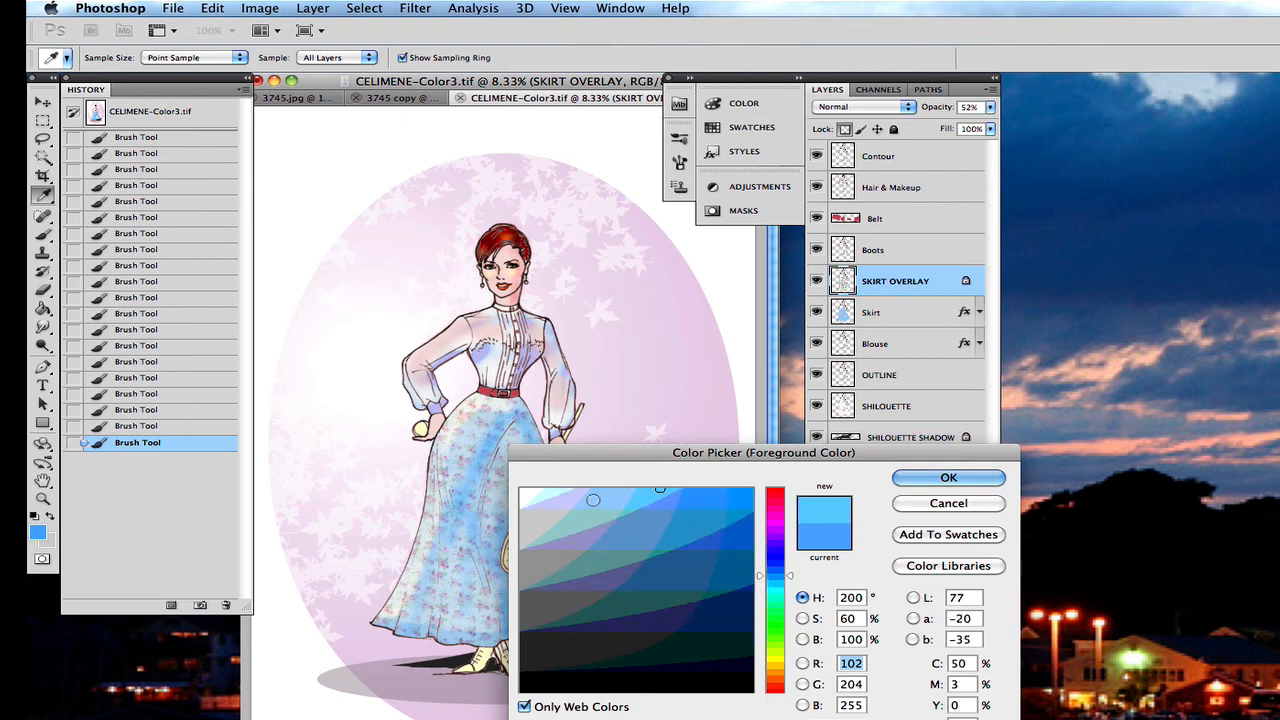
click(925, 477)
key(b)
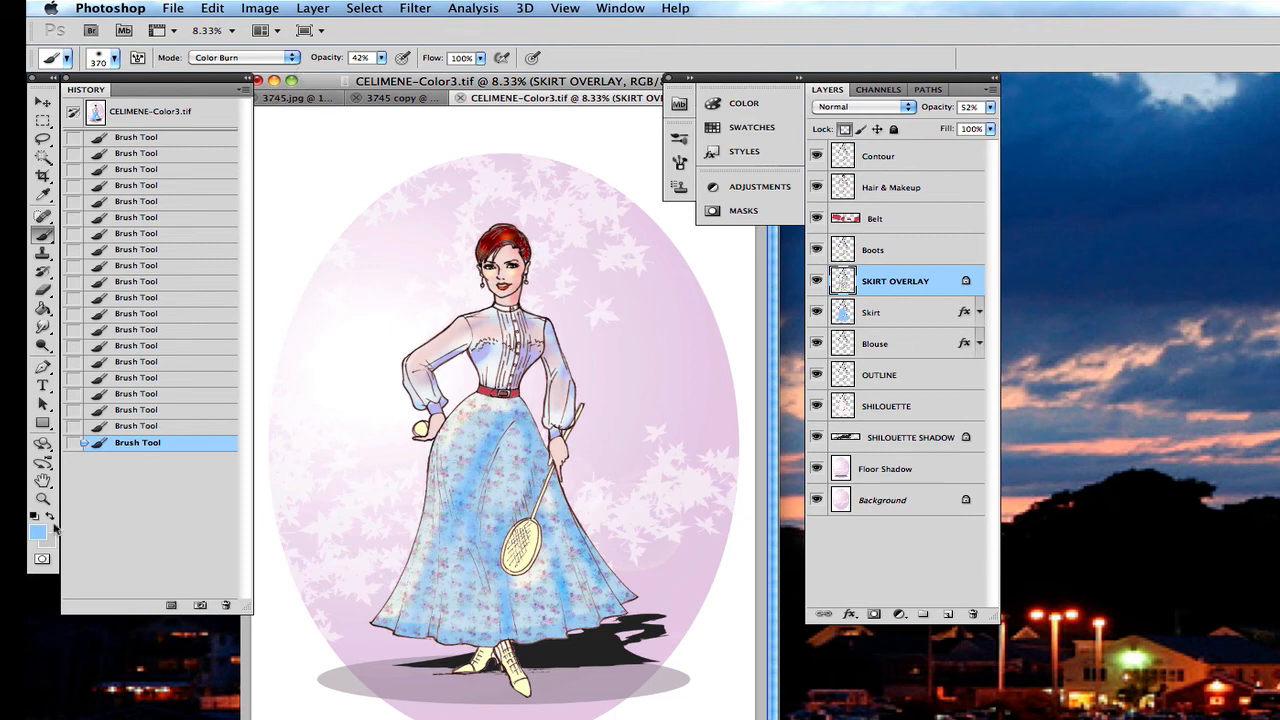
Set the foreground colour to white (RGB 255, 255, 255)
click(40, 531)
click(533, 494)
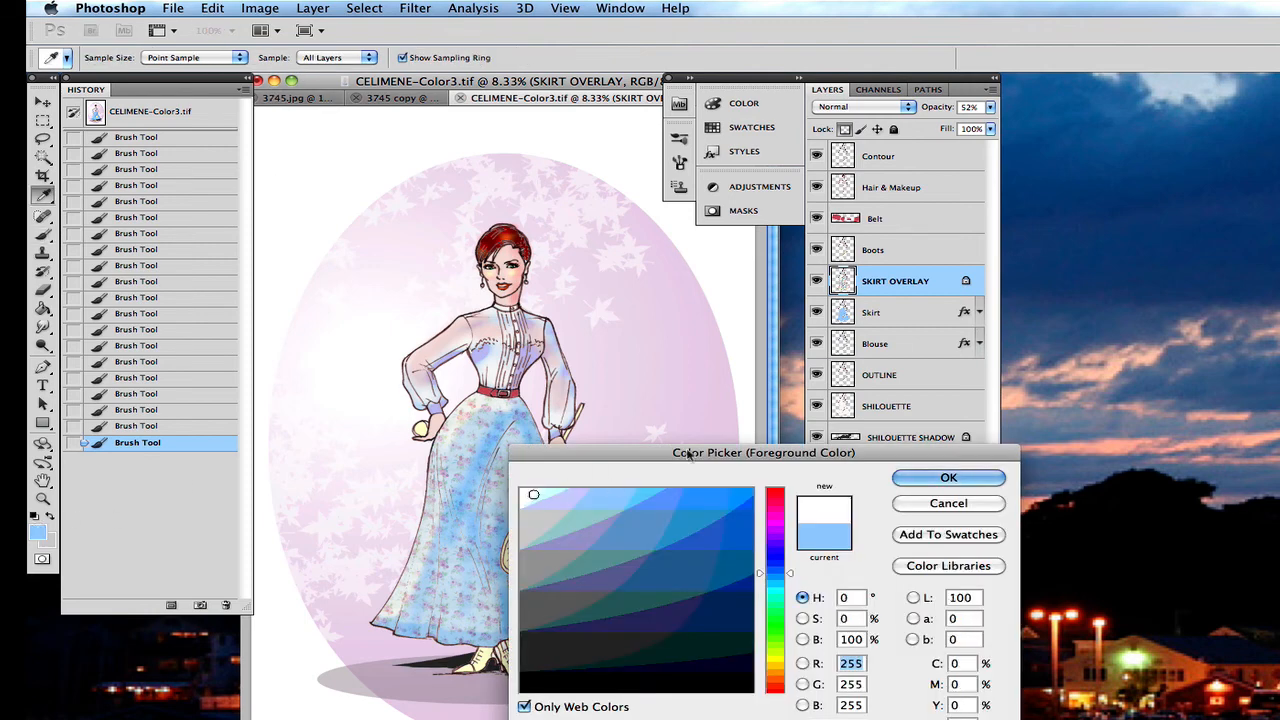
key(Return)
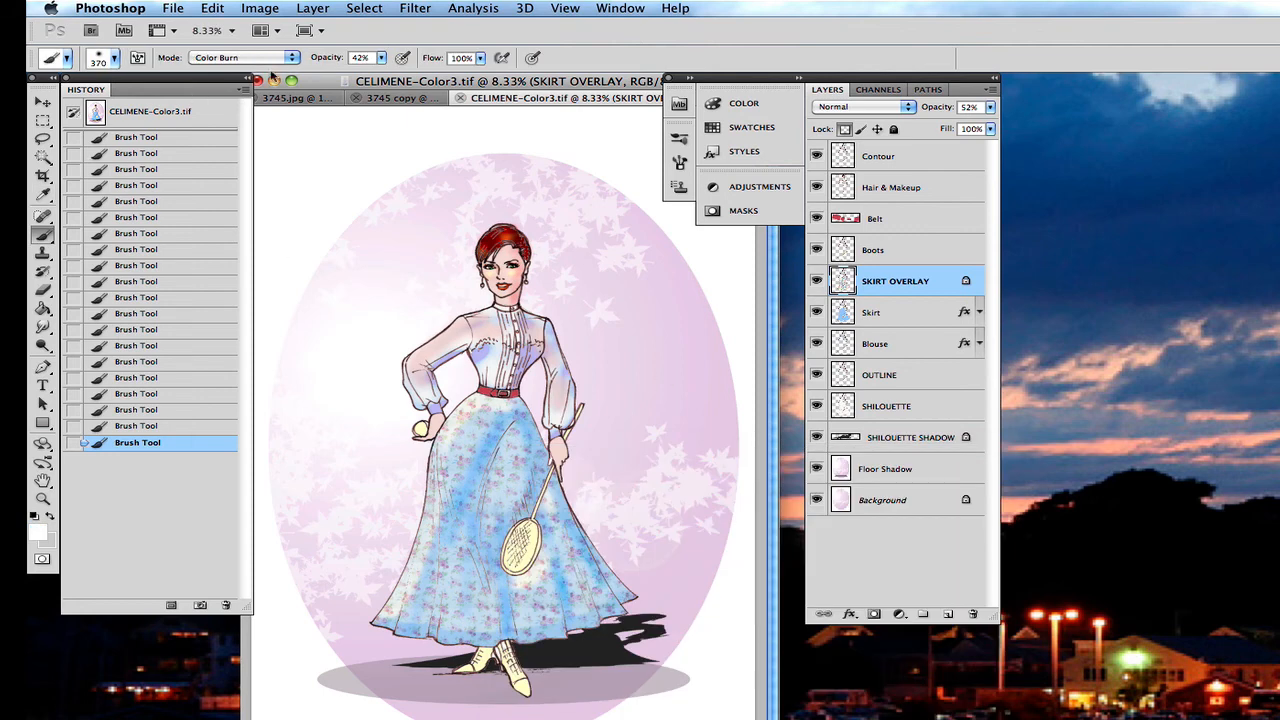
Switch the brush to Color Dodge mode and paint a white highlight down the middle of the skirt above the racket
click(290, 58)
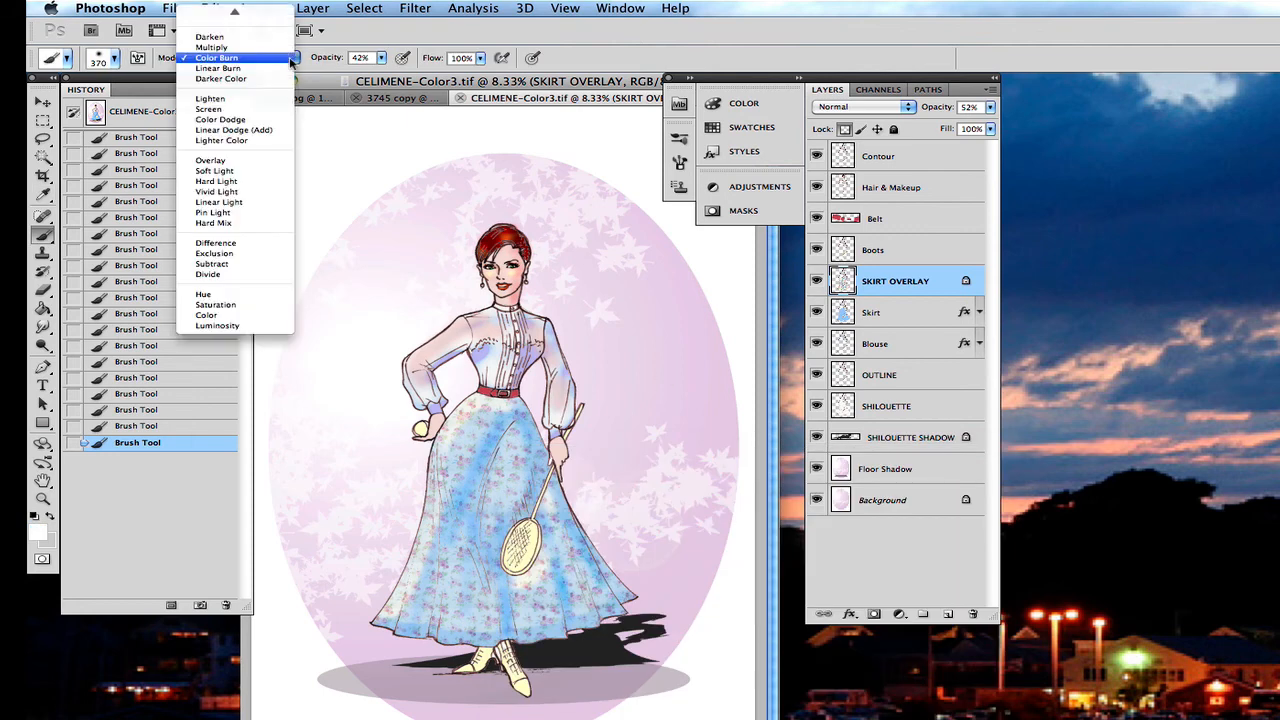
click(244, 119)
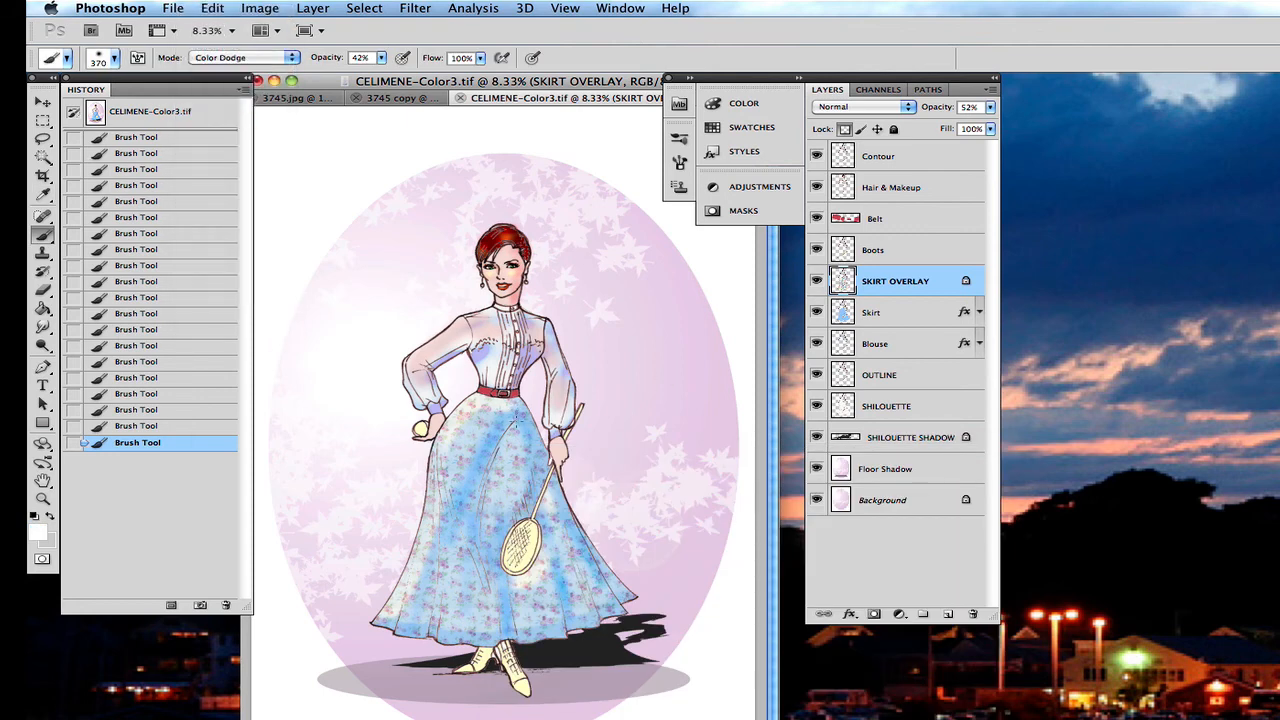
drag(503, 458, 503, 522)
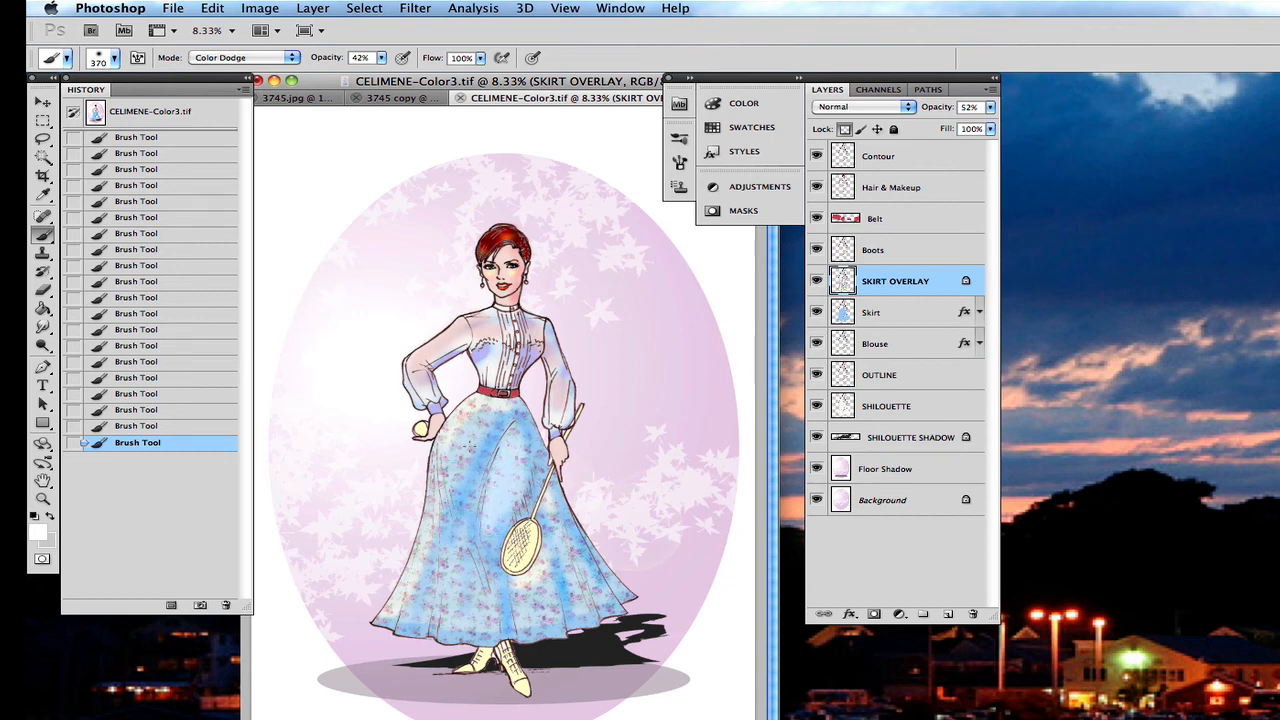
Step back through the history to undo the last two white Color Dodge brush strokes on the skirt
drag(471, 420, 465, 448)
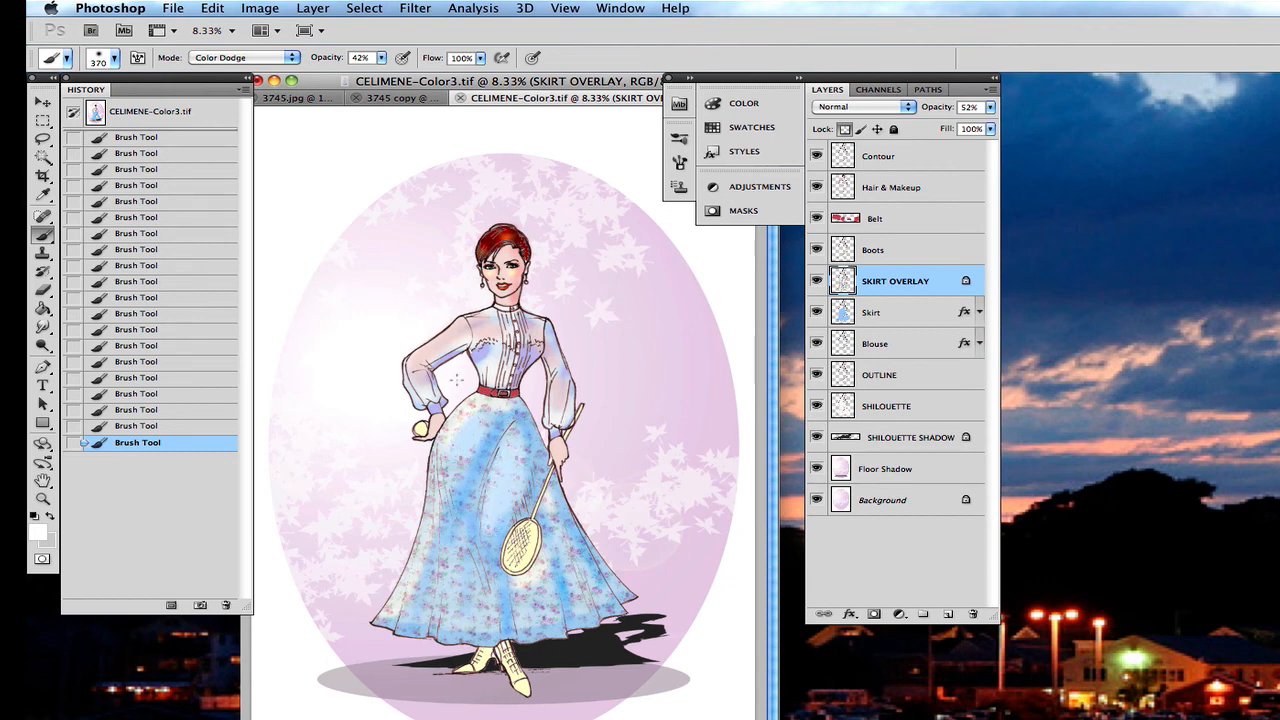
click(190, 411)
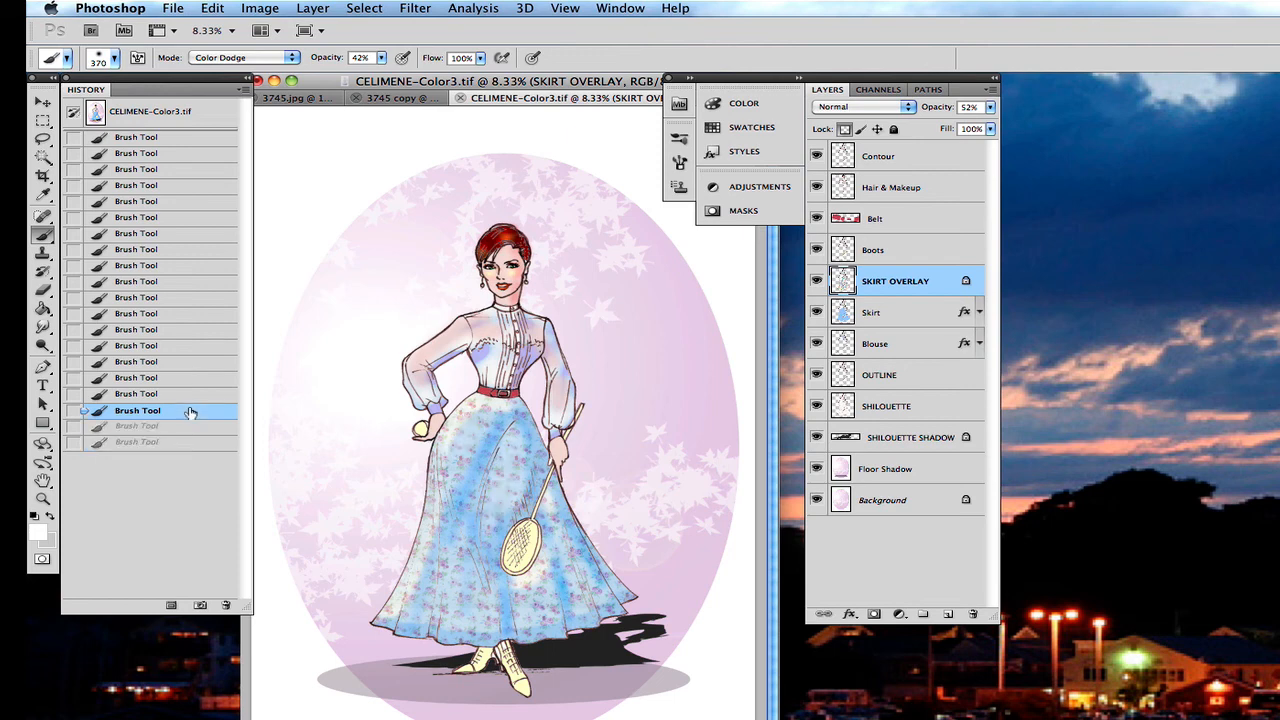
Lower the brush opacity to 18% and paint soft white Color Dodge highlights along the skirt folds from waist to hem
click(381, 58)
click(364, 75)
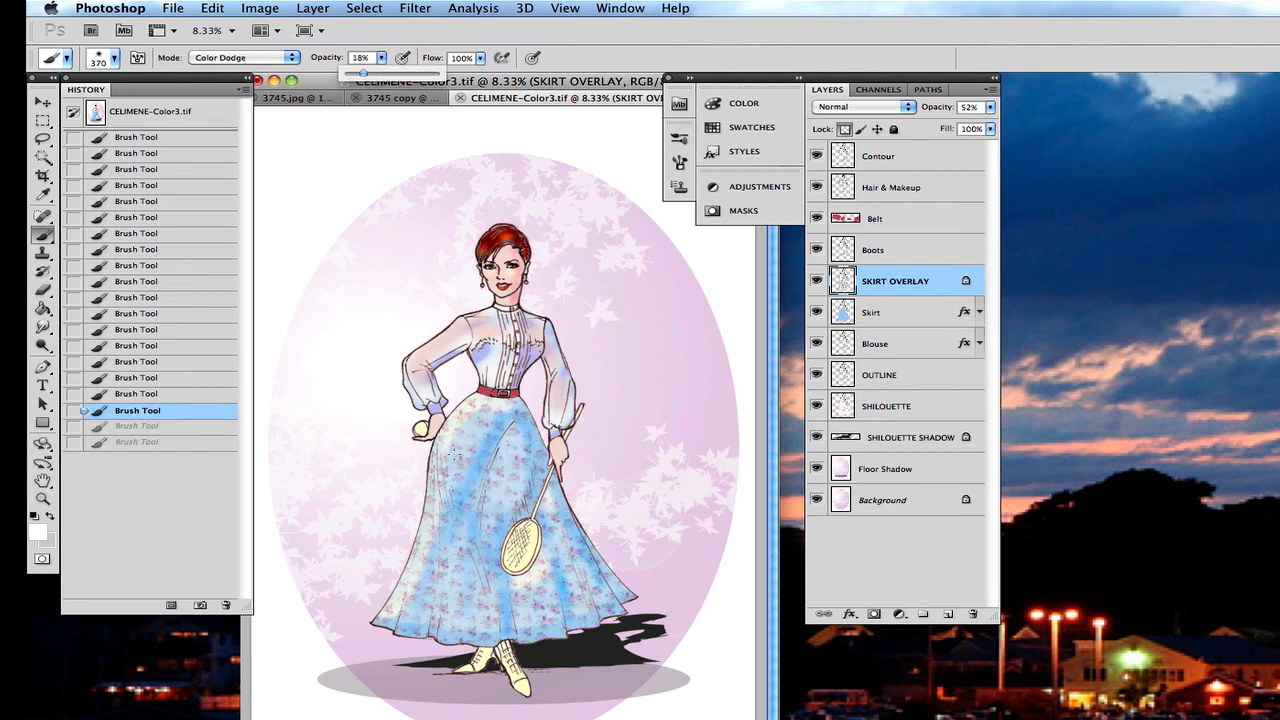
mouse_move(472, 629)
mouse_down()
mouse_move(482, 470)
mouse_move(491, 509)
mouse_up()
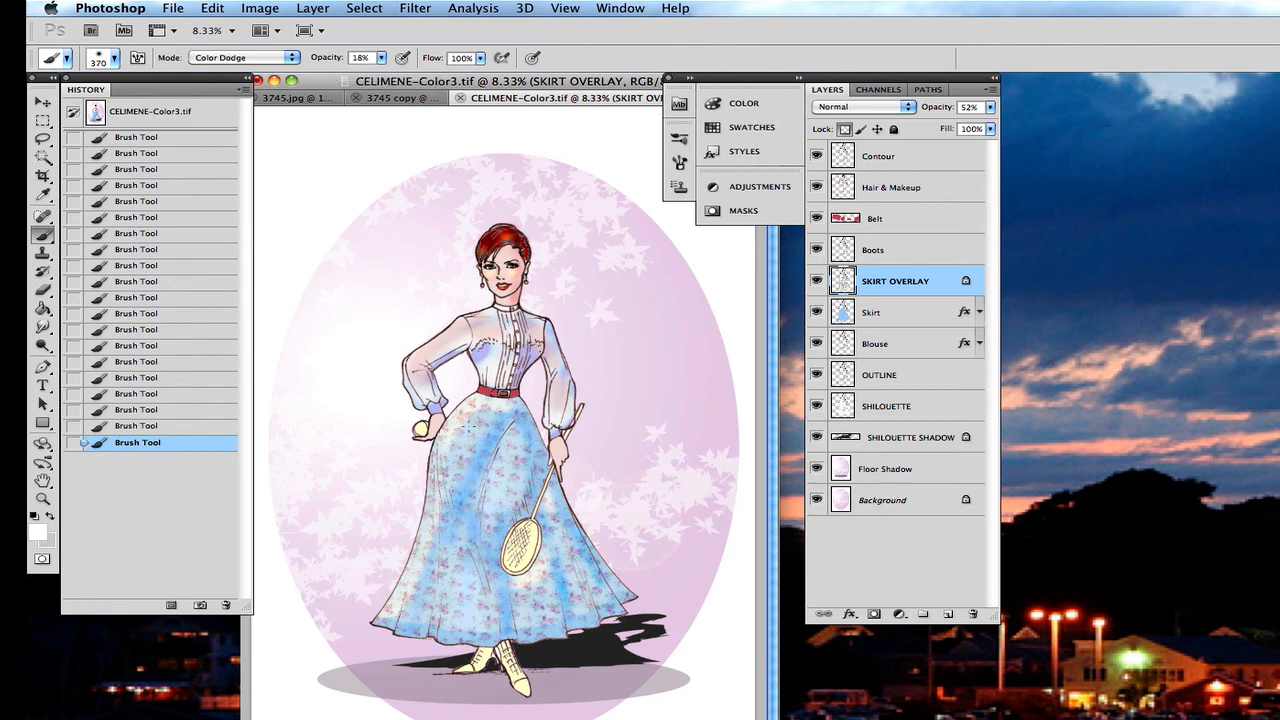
drag(464, 431, 440, 531)
drag(398, 605, 425, 575)
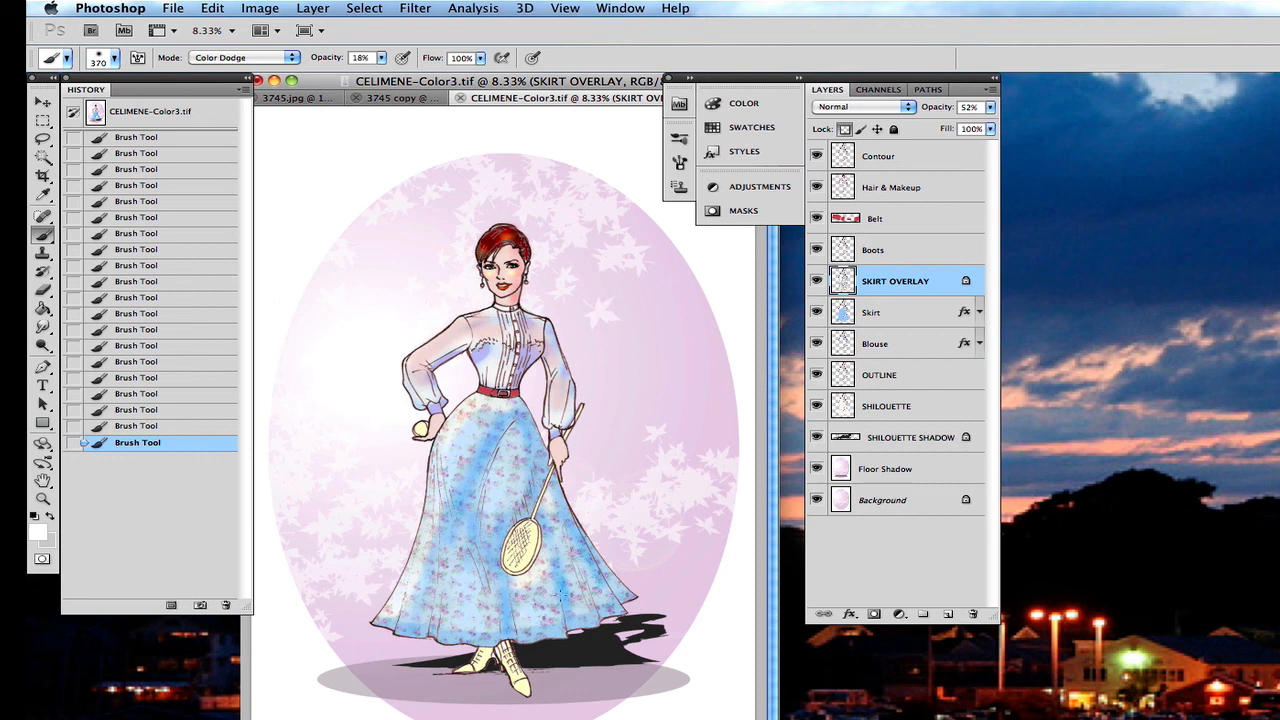
drag(577, 603, 546, 536)
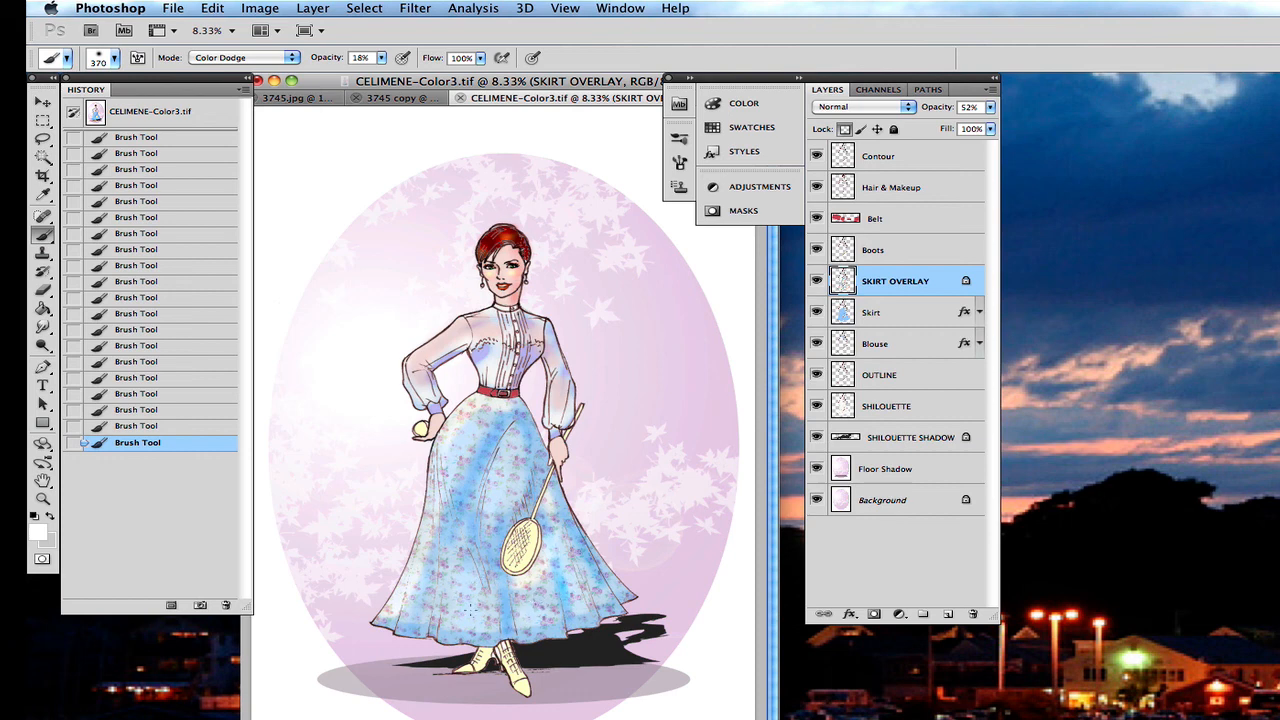
drag(470, 604, 486, 518)
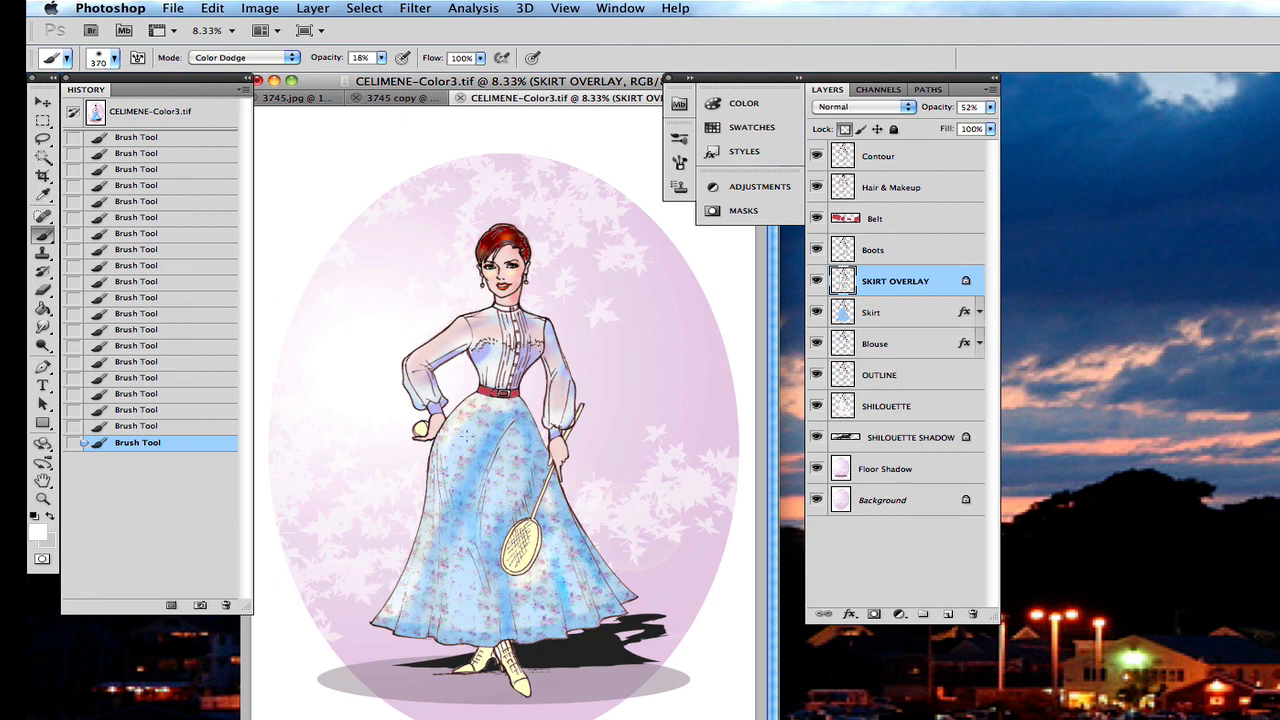